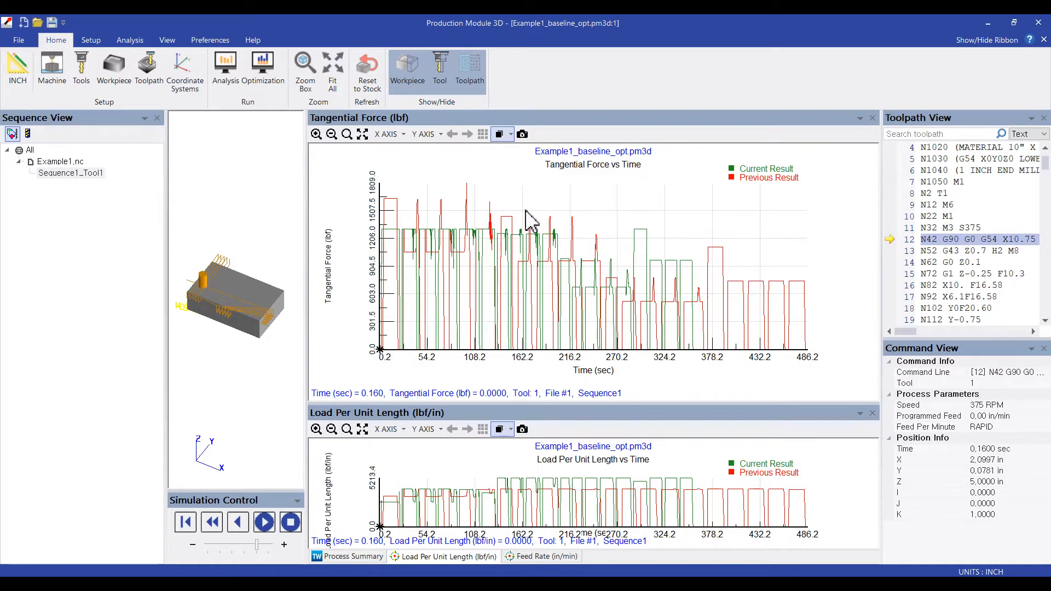
- Inspect the optimized tangential force at the late peak and at one of the early passes on the force graph
click(633, 228)
click(646, 229)
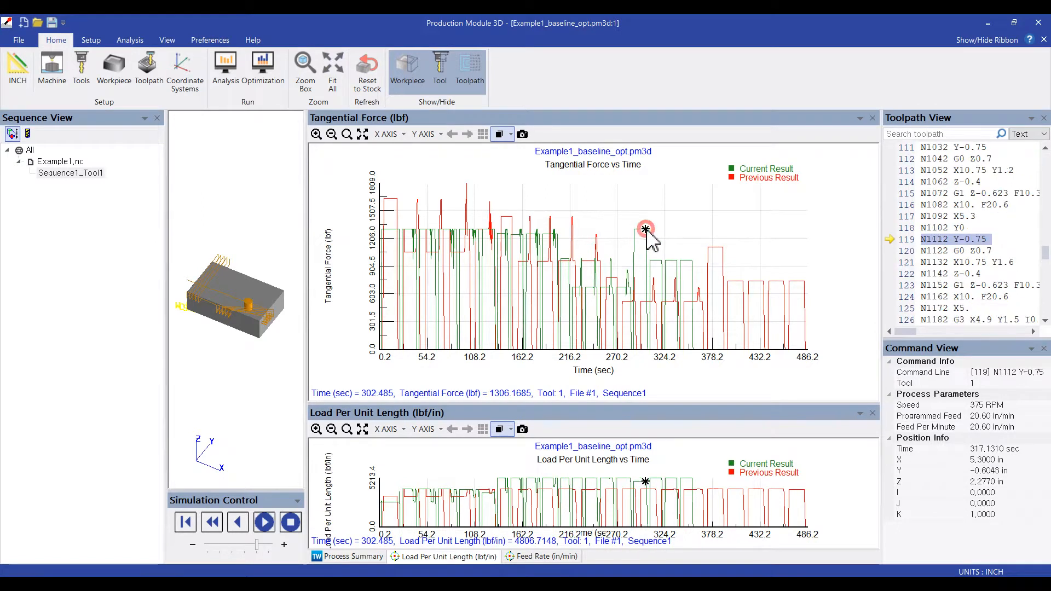
click(445, 232)
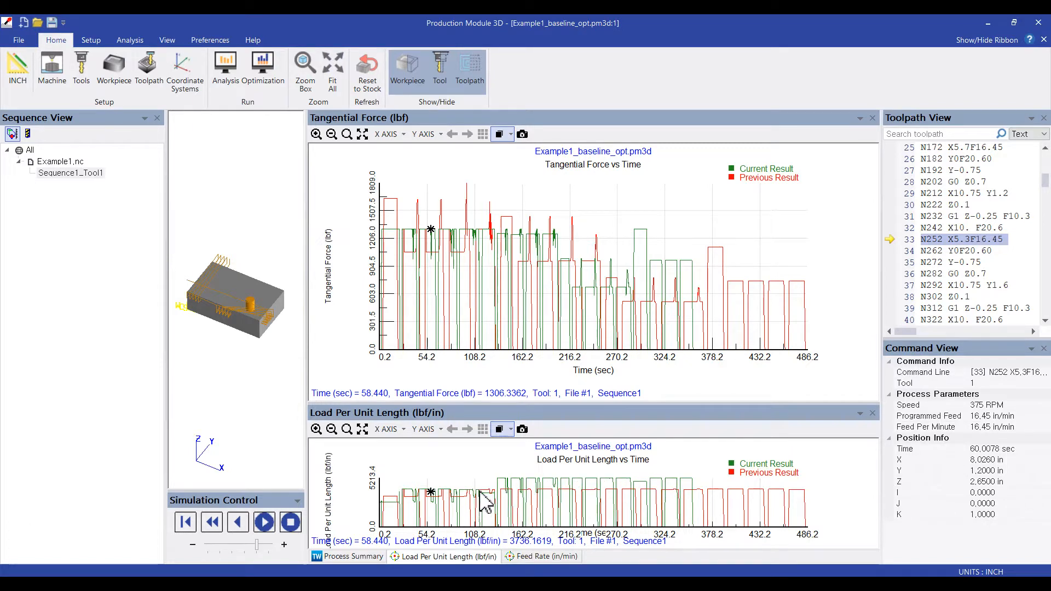
- Switch to the Example1_baseline project window and open its toolpath optimization settings beside the graphs
mouse_move(391, 573)
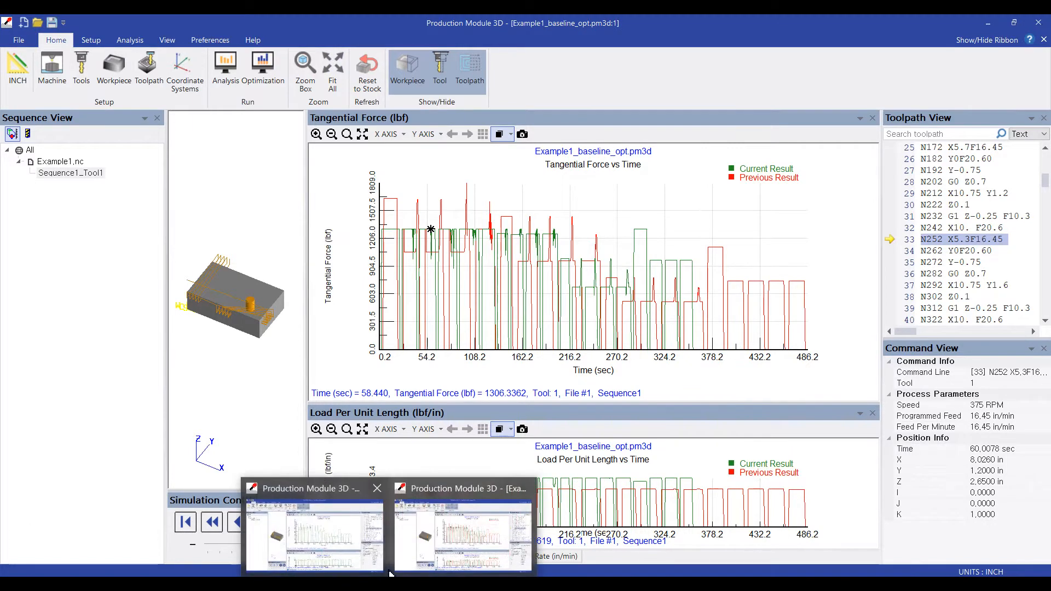
click(342, 535)
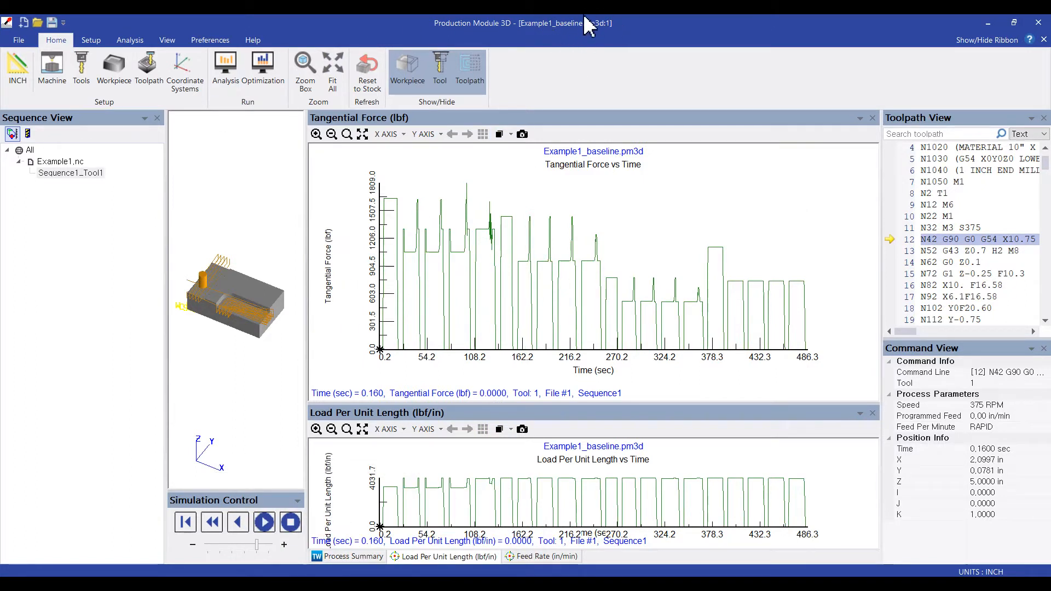
click(477, 71)
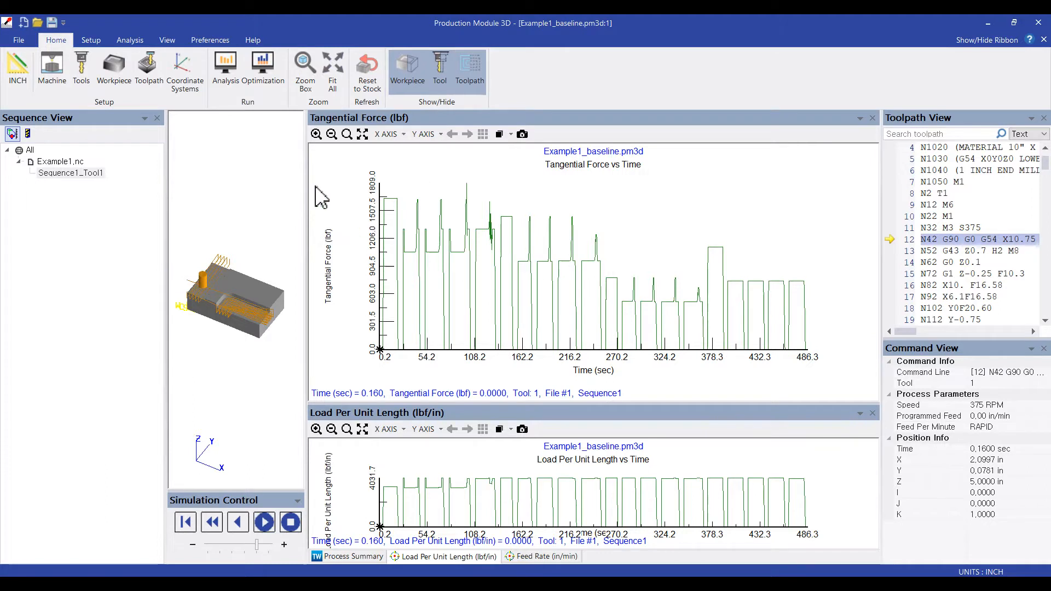
click(261, 68)
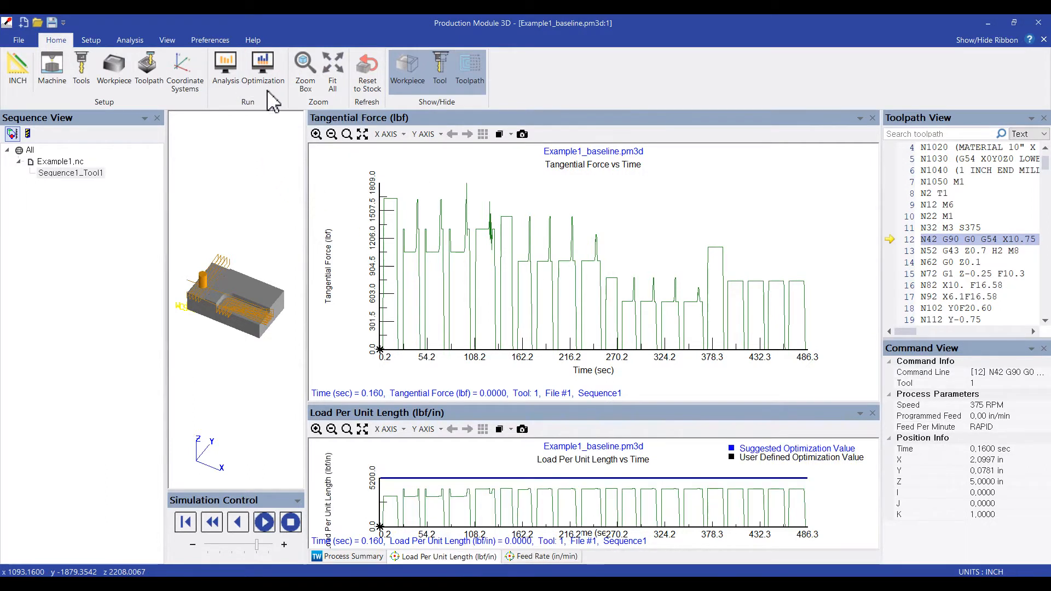
drag(443, 97, 81, 114)
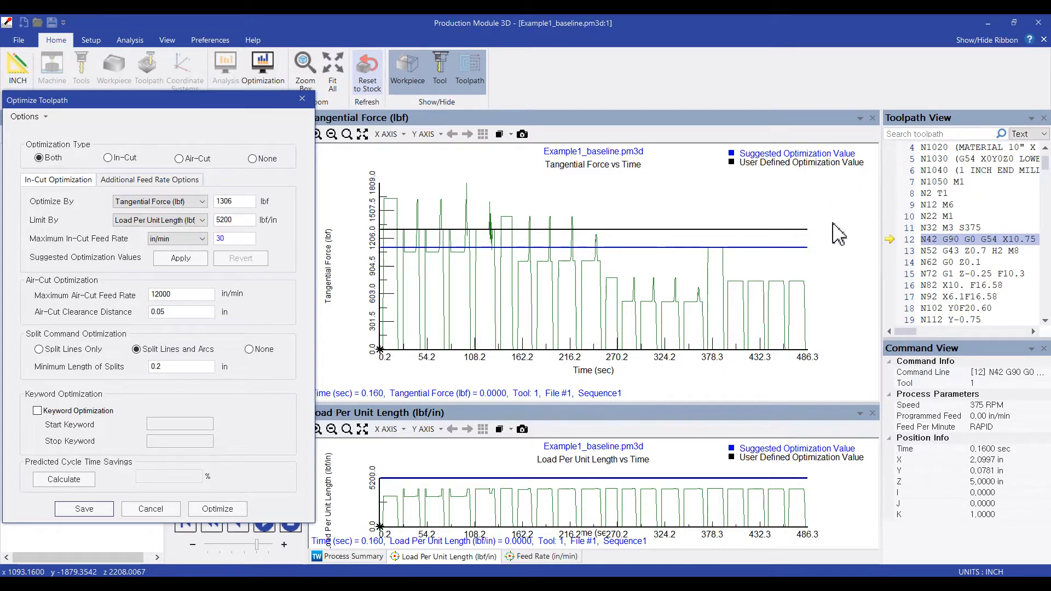
- Examine the baseline tangential force plateau and spikes near 130 s in close-up, then restore the full graph
click(487, 230)
click(486, 229)
click(494, 228)
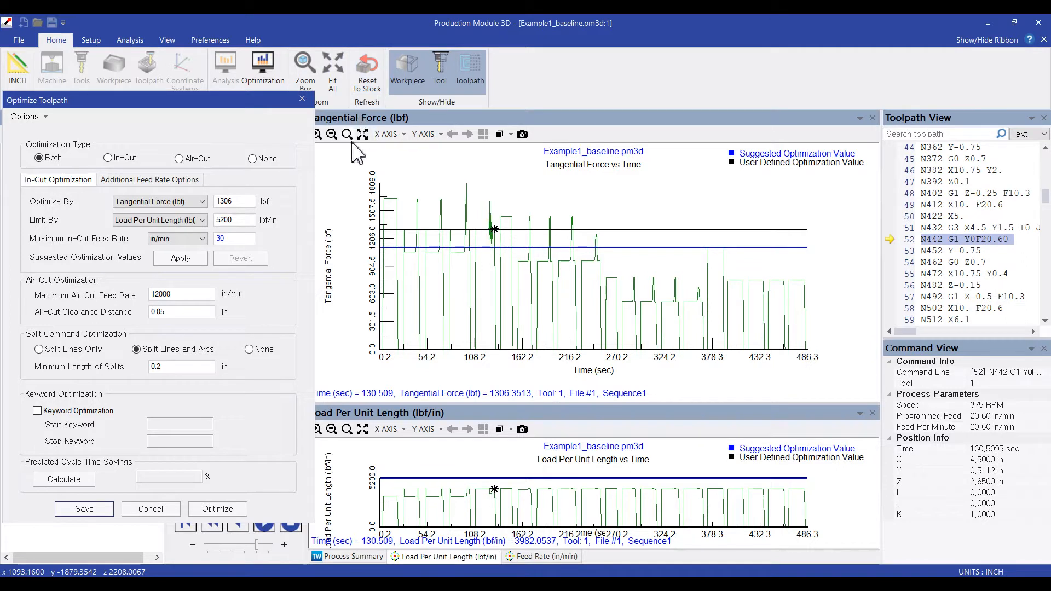
click(346, 134)
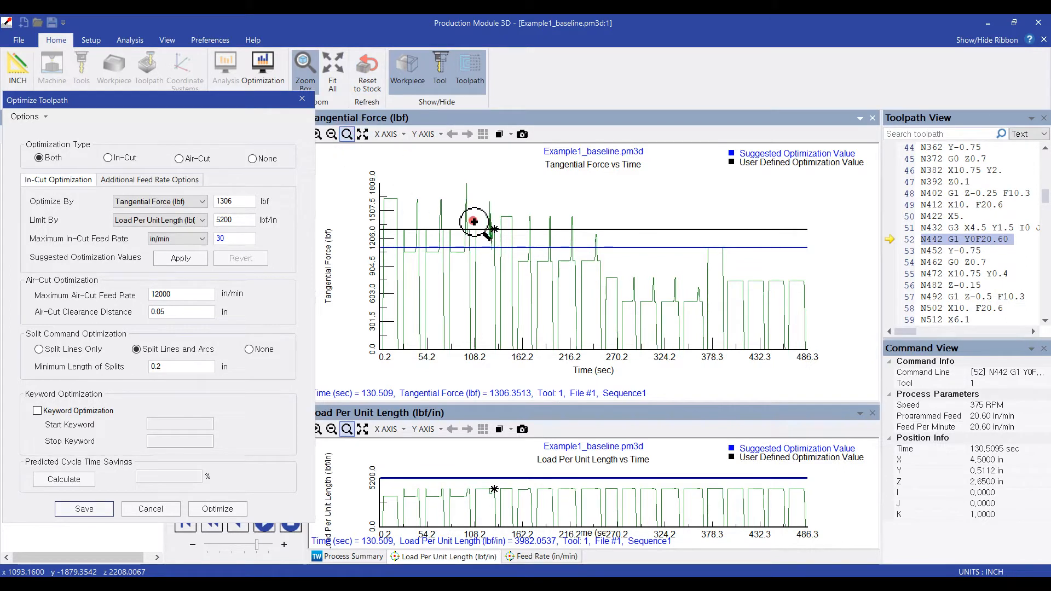
drag(472, 223, 505, 364)
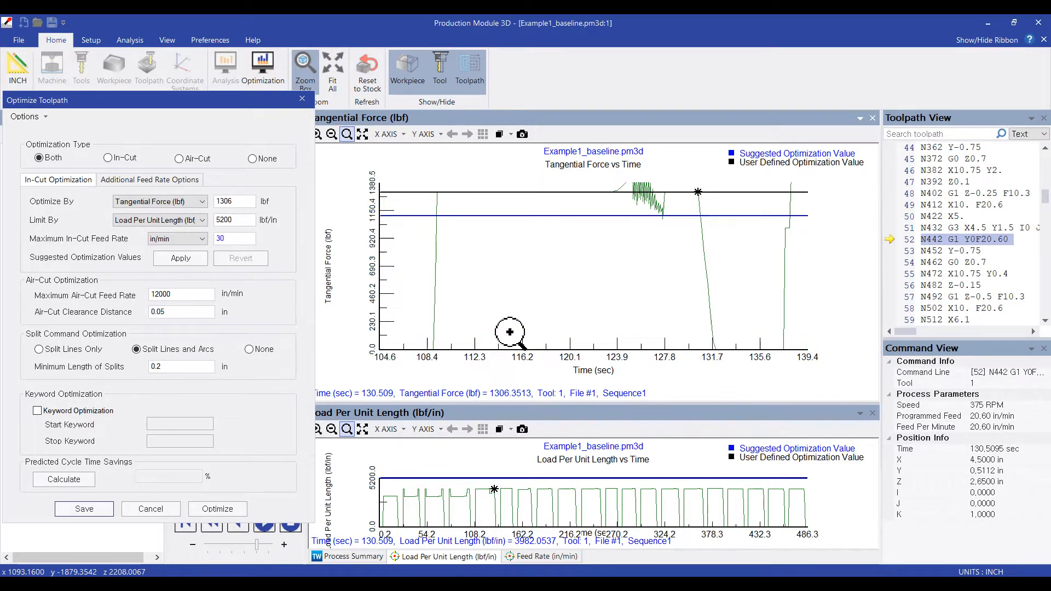
middle_click(462, 189)
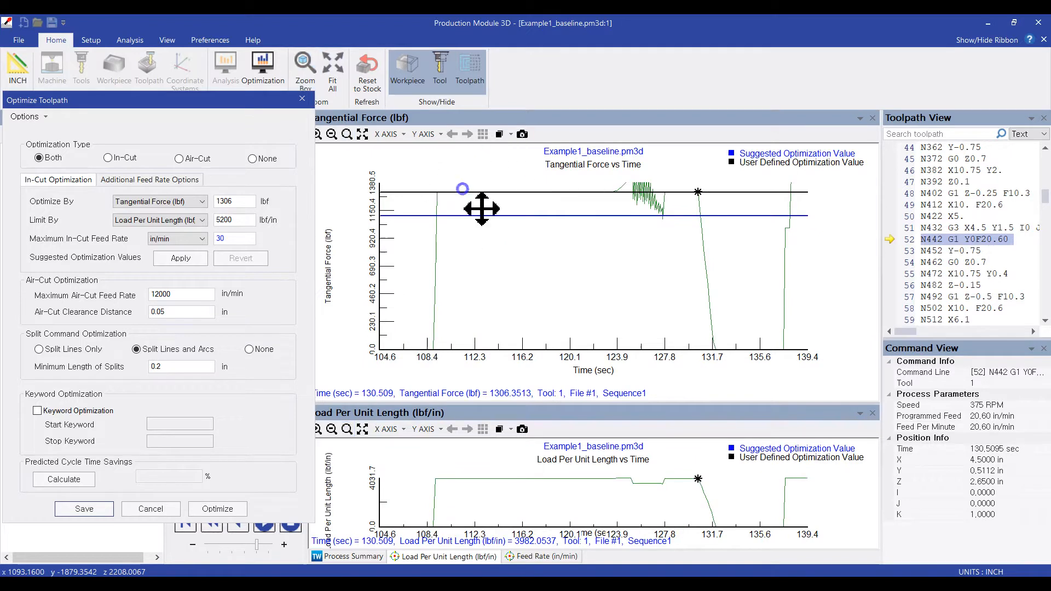
middle_drag(551, 245, 553, 297)
mouse_move(648, 300)
middle_down()
mouse_move(652, 323)
mouse_move(648, 315)
middle_up()
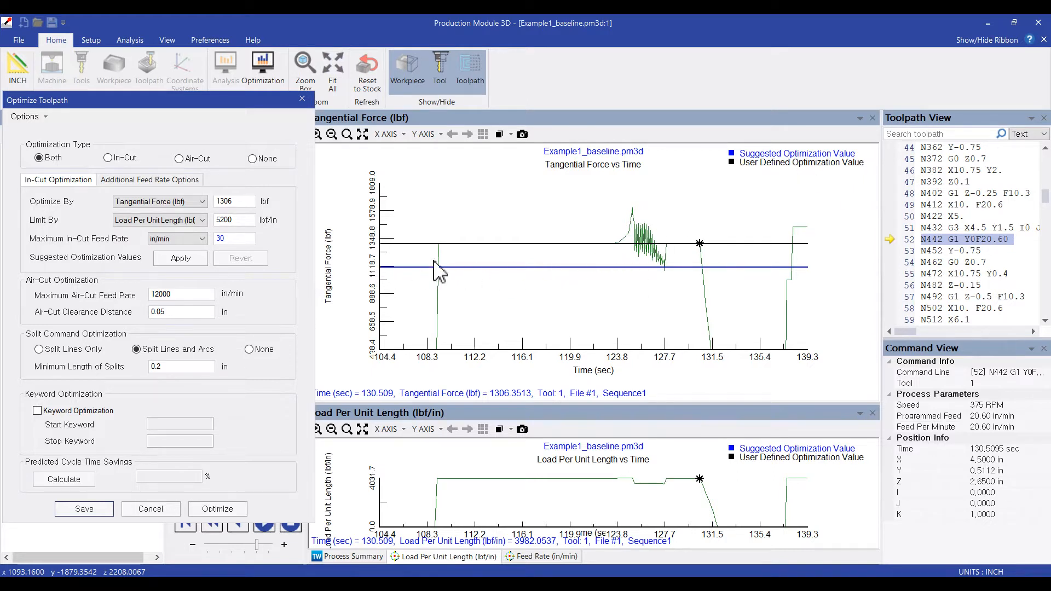
click(362, 134)
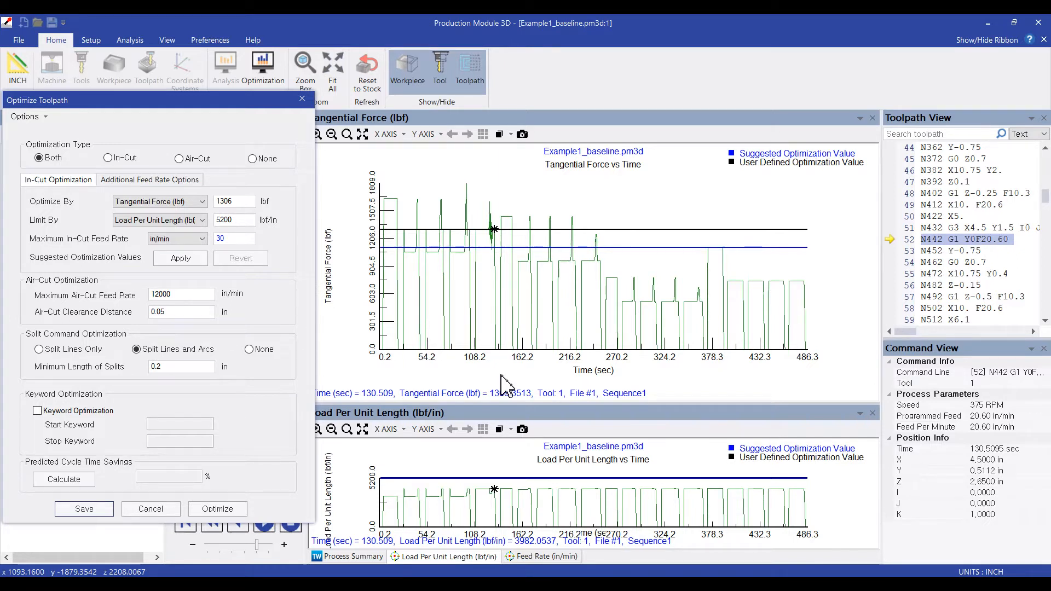
- Compare tangential force at several passes above and below the 1306 lbf optimization value
click(250, 202)
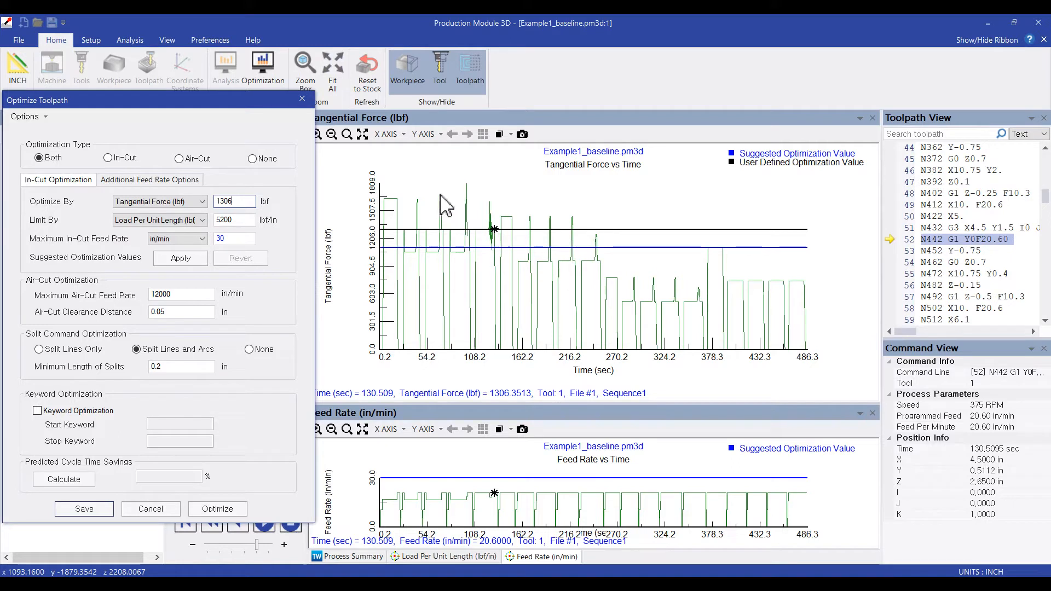
click(394, 208)
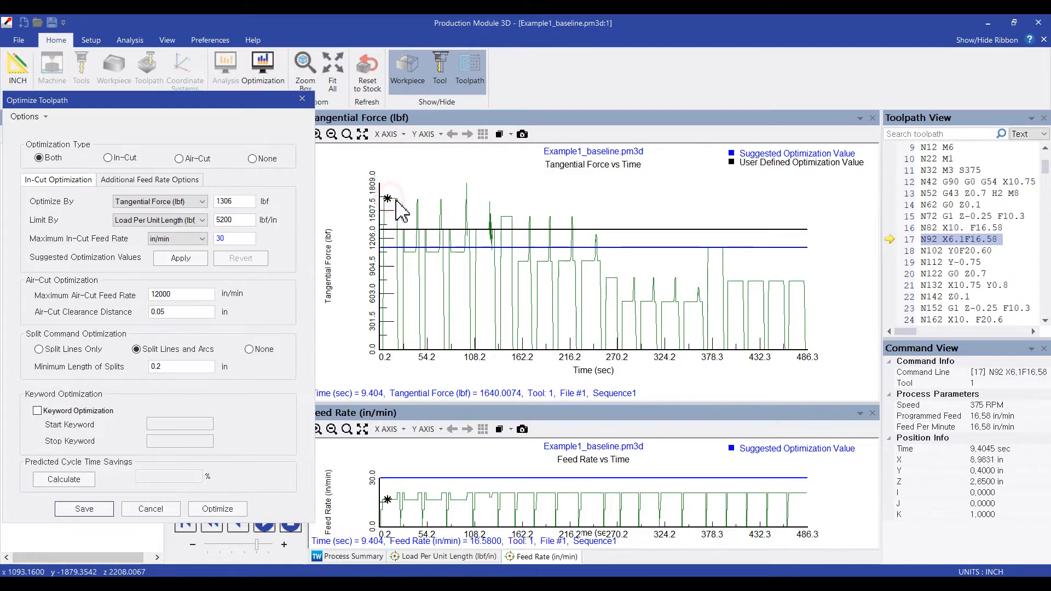
click(499, 229)
click(500, 217)
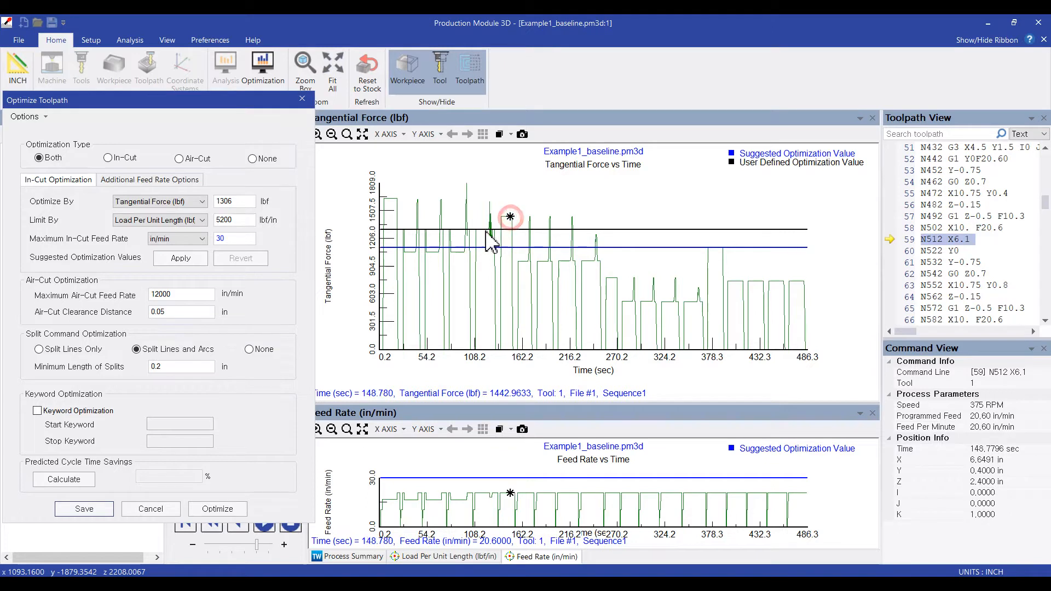
click(469, 230)
click(487, 227)
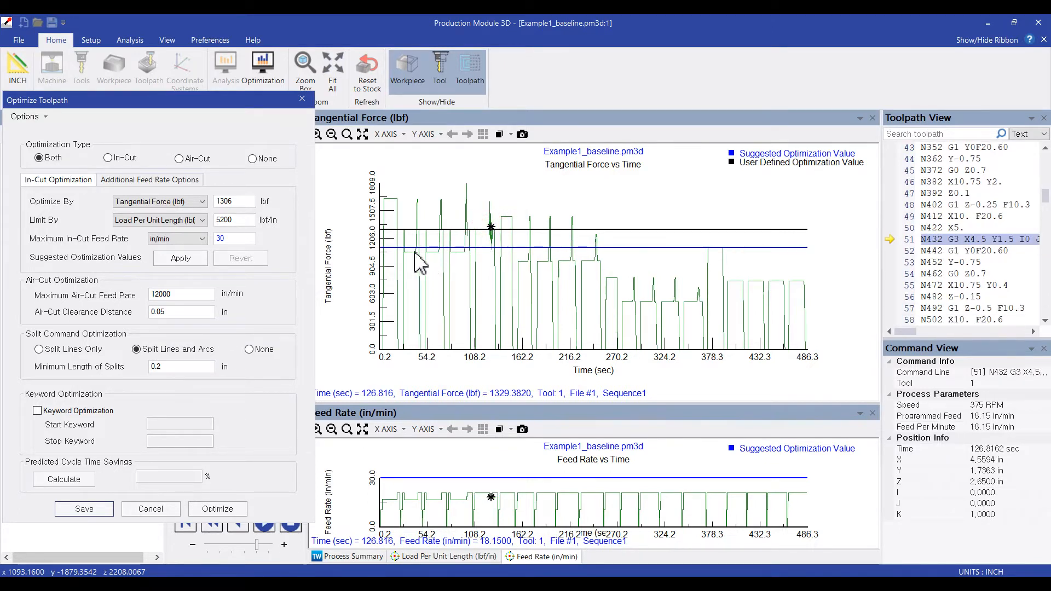
click(450, 251)
click(515, 265)
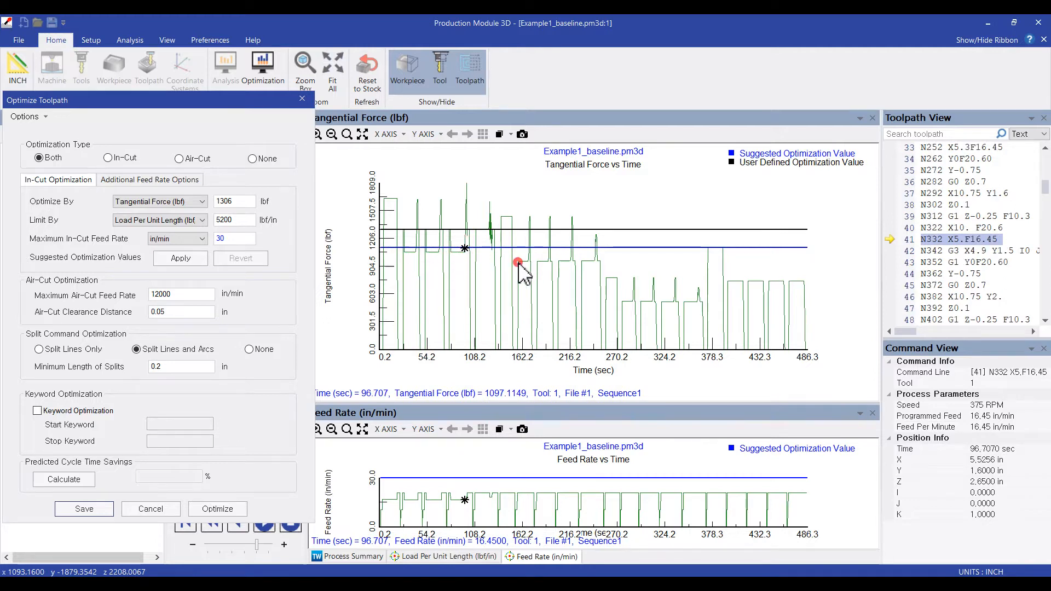
click(565, 260)
click(594, 259)
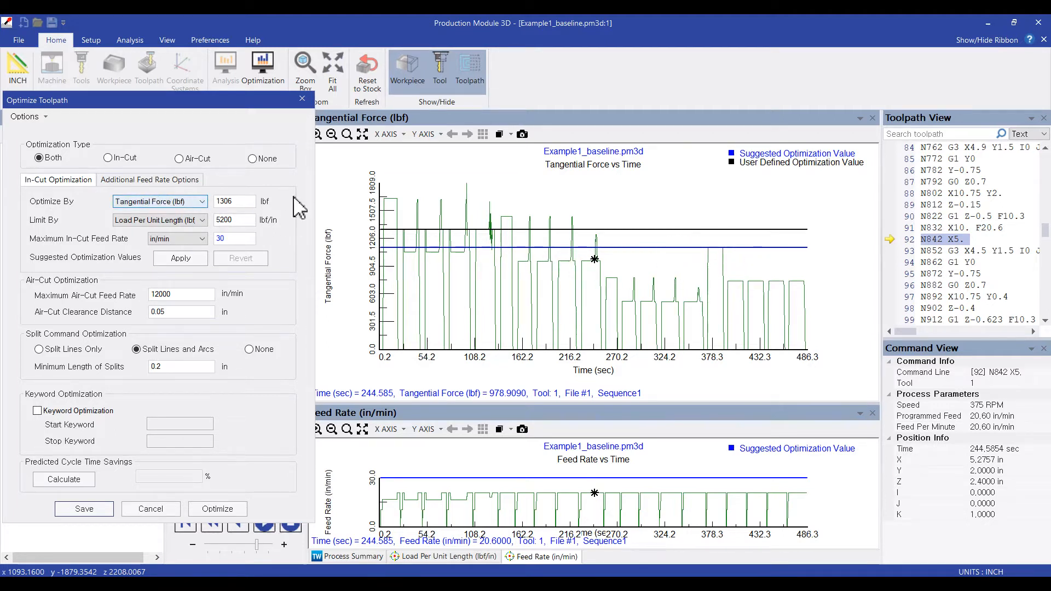
- Review the graphs for the tangential force target, load per unit length limit and maximum in-cut feed rate in turn
click(238, 202)
click(237, 220)
click(237, 238)
click(237, 219)
click(238, 201)
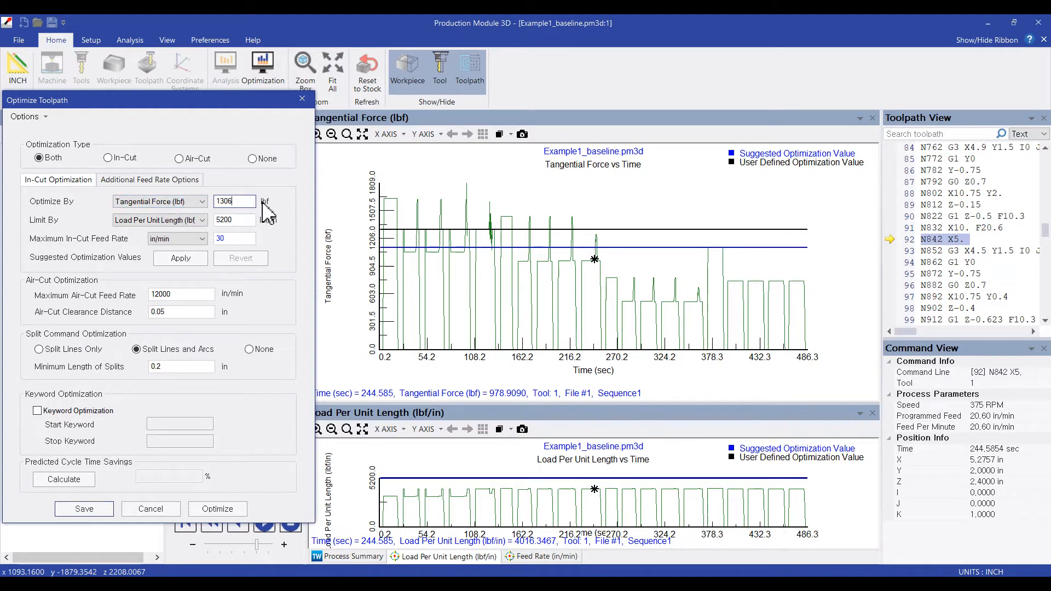
- Magnify the force curve between about 102 and 136 s against the optimization lines, then return to the full graph
click(347, 135)
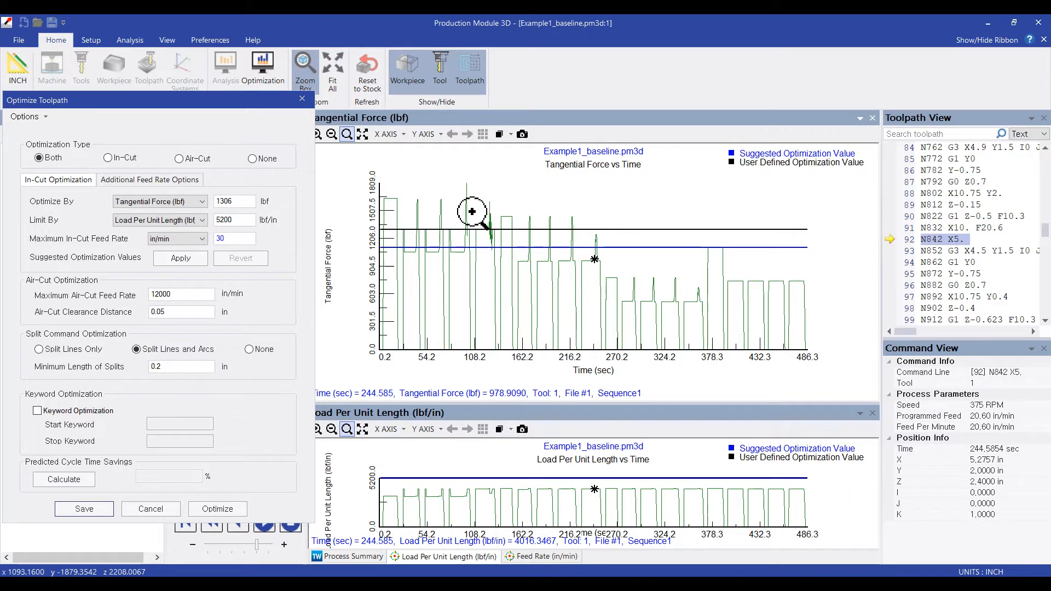
drag(469, 218, 501, 368)
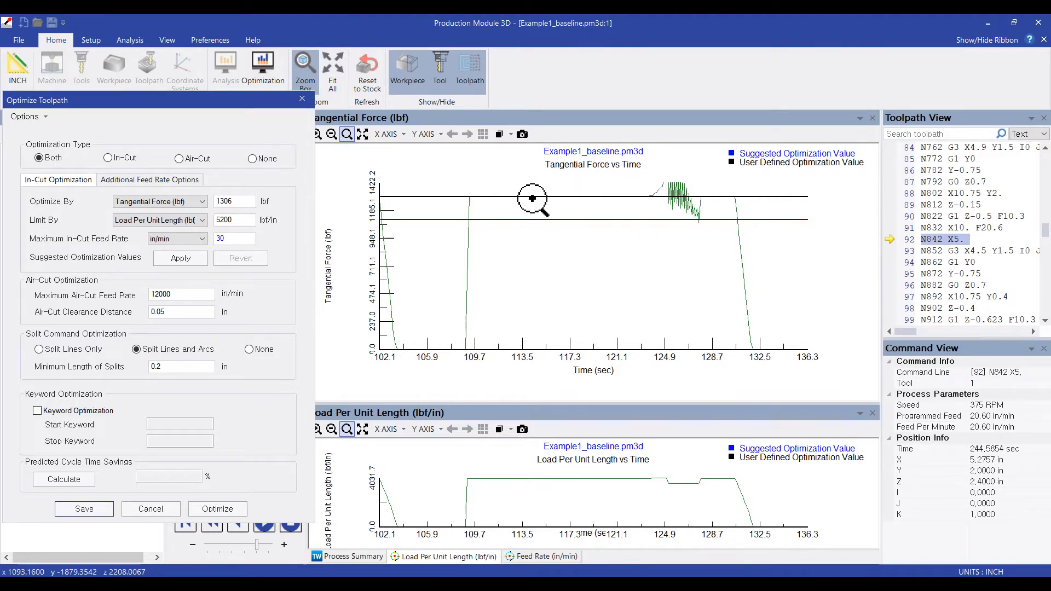
click(362, 134)
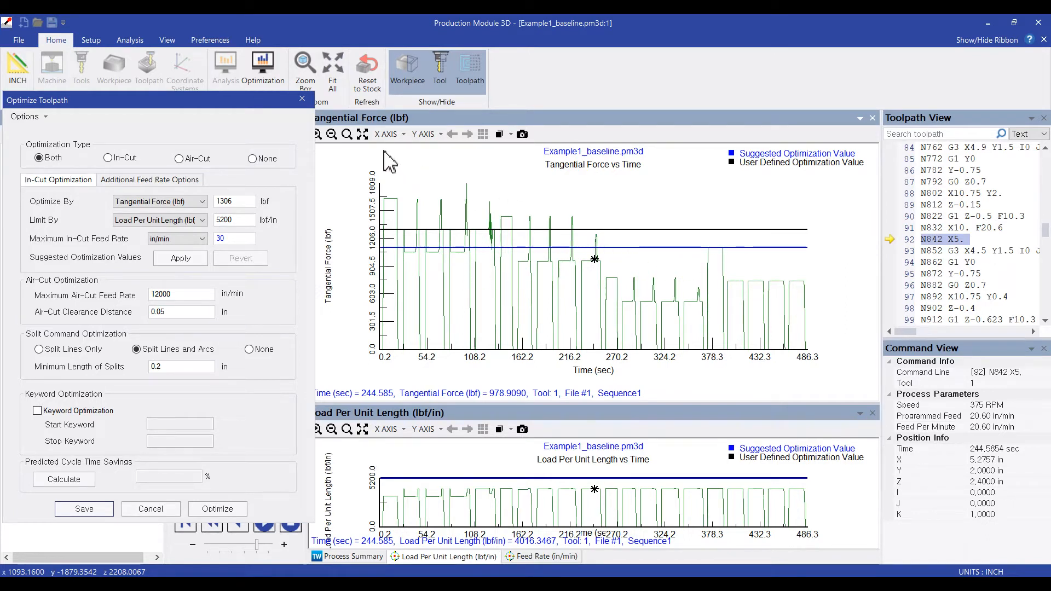
- Magnify the late force peak around 380 s, read its force at the suggested optimization line, and restore the full graph
click(347, 134)
drag(697, 234, 734, 272)
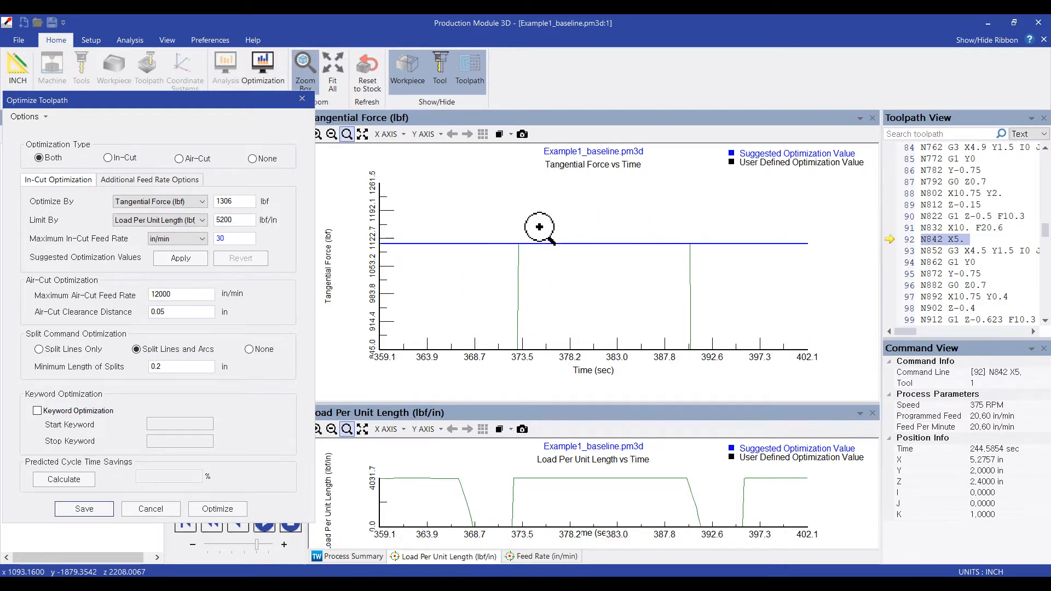
click(347, 134)
drag(543, 243, 674, 243)
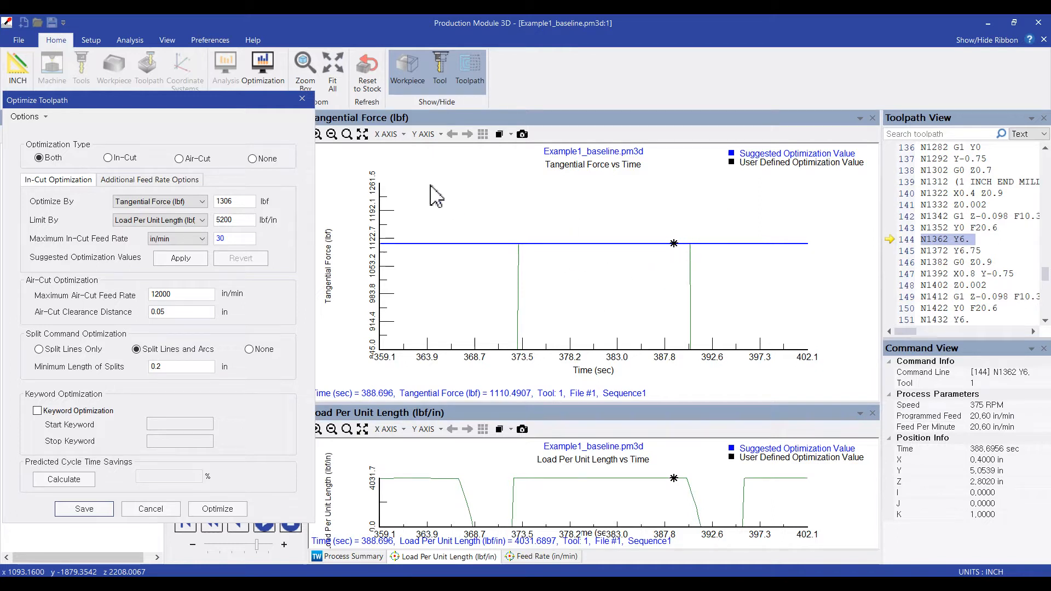
click(362, 134)
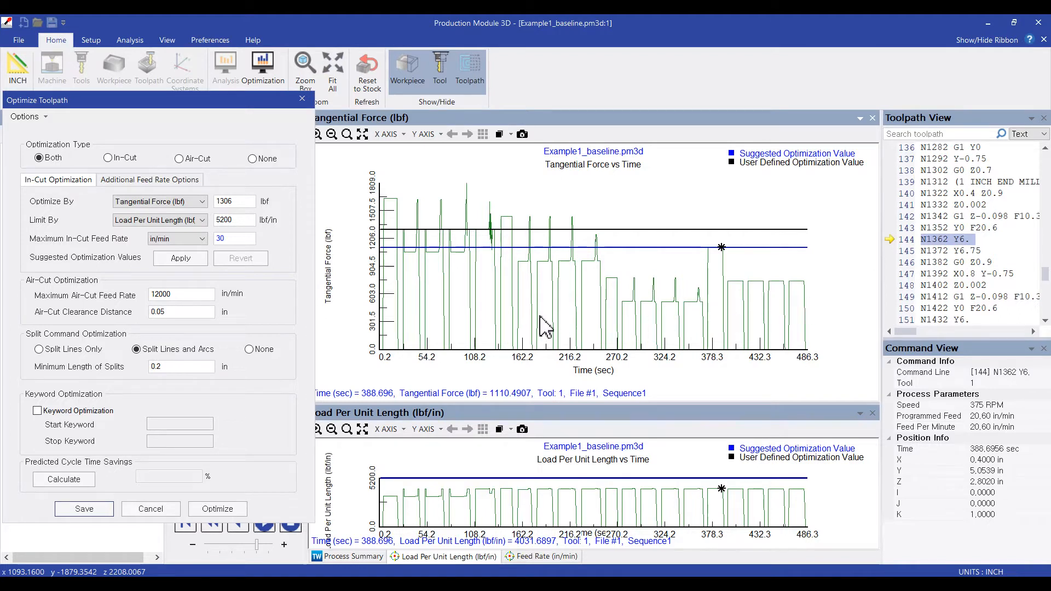
- Enlarge the Load Per Unit Length graph and inspect the load near 400 s against the limit line
click(238, 221)
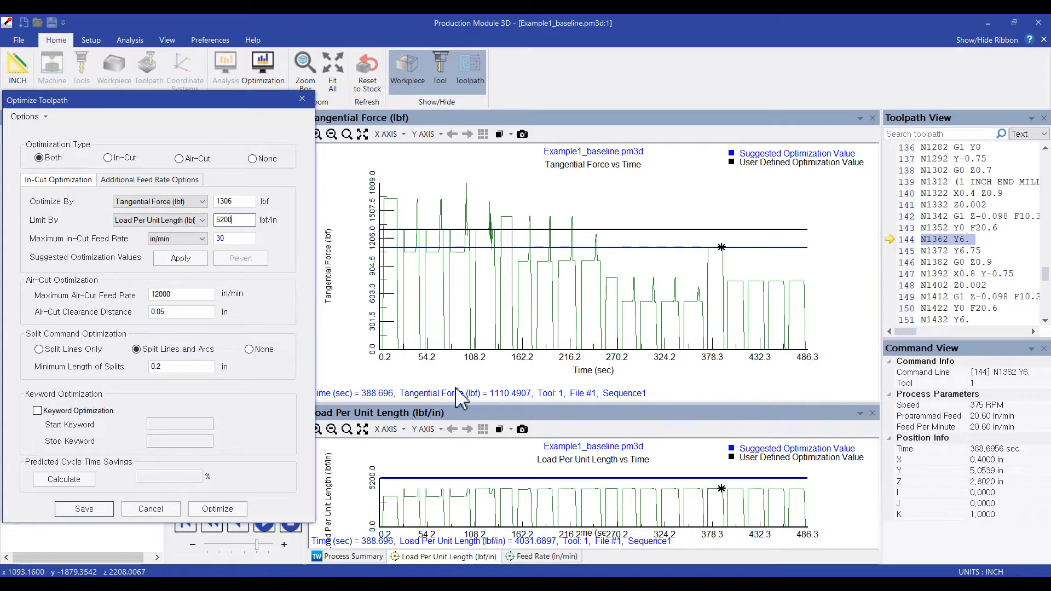
drag(467, 404, 500, 193)
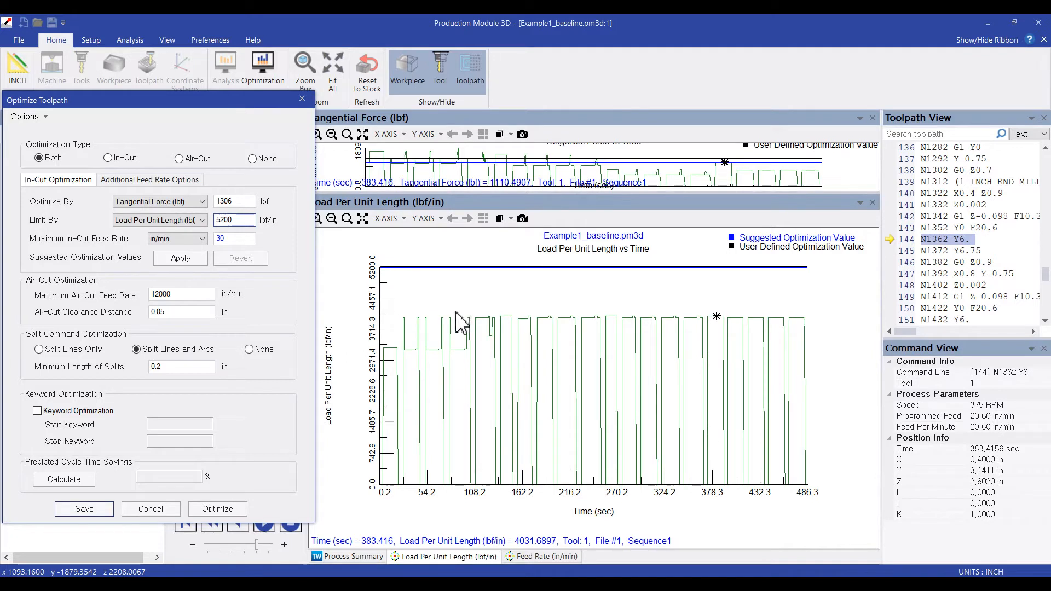
click(734, 326)
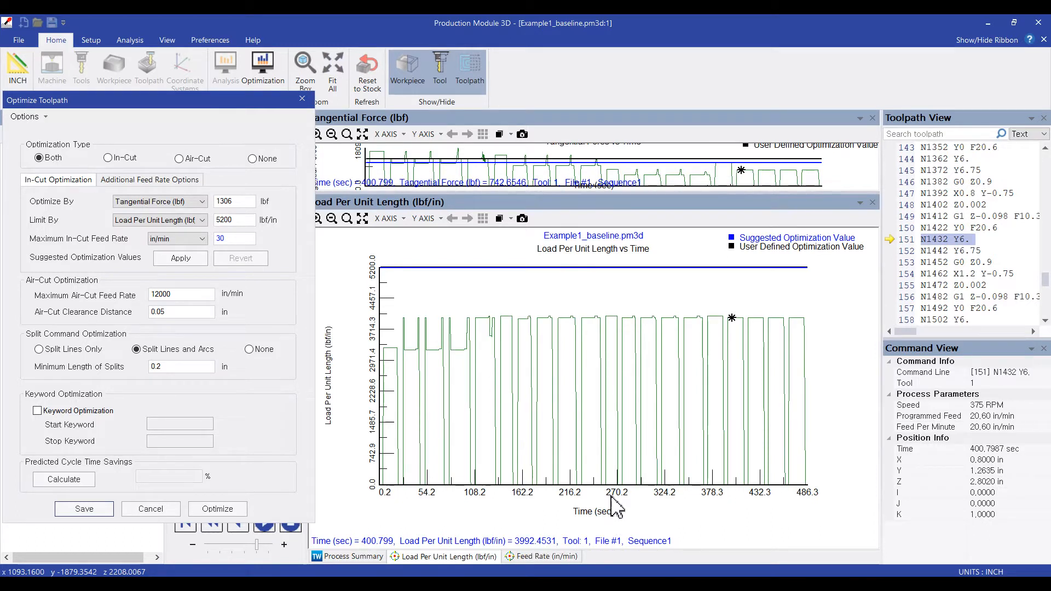
- Review the load per unit length limit and the maximum in-cut feed rate against the Feed Rate graph
double_click(248, 220)
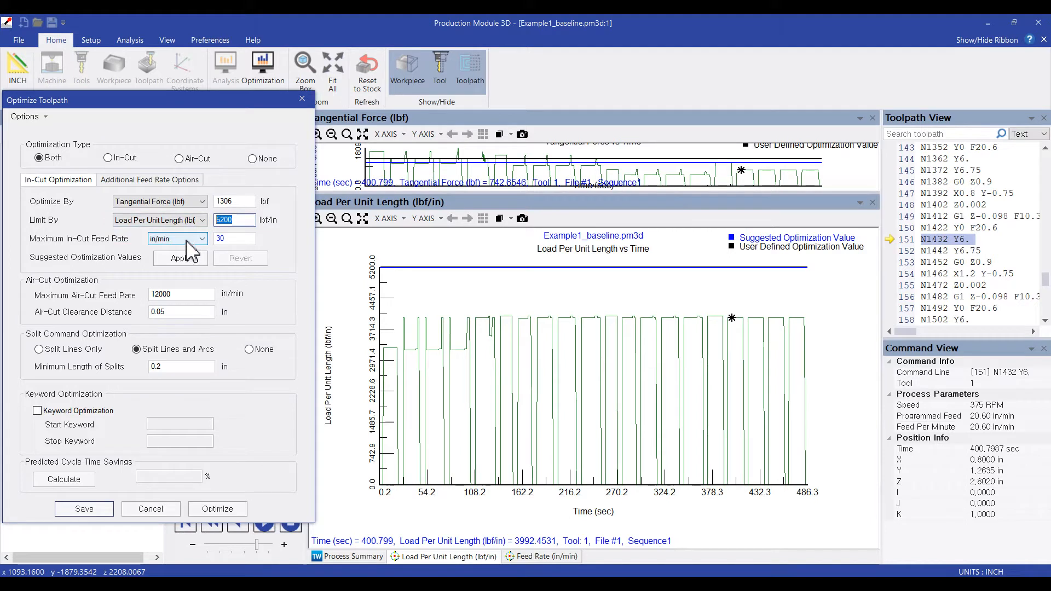
click(235, 239)
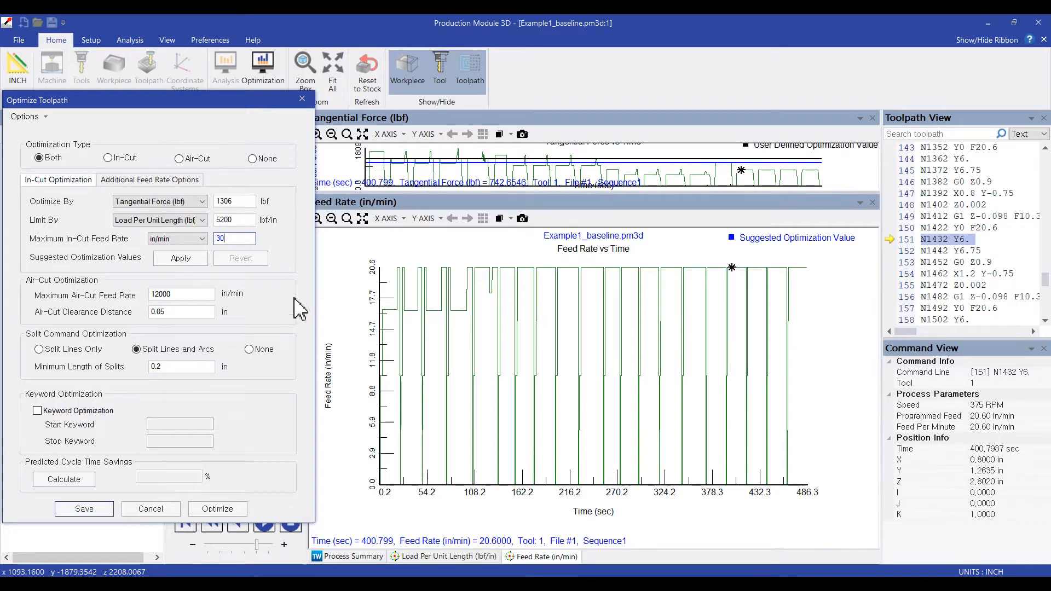
double_click(236, 240)
- Cancel the toolpath optimization settings and enlarge the Tangential Force graph again
click(164, 509)
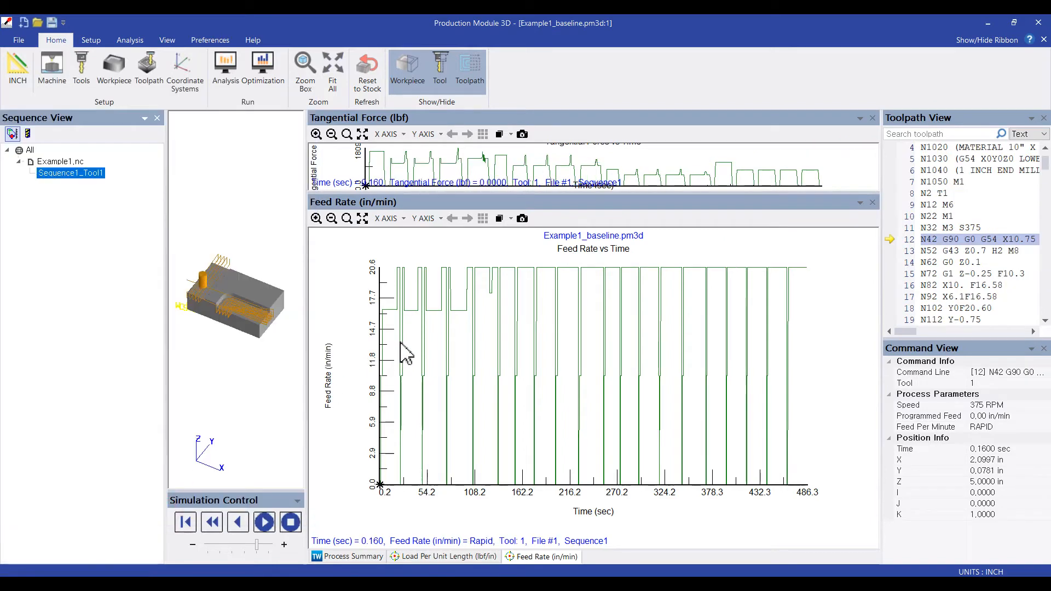
drag(481, 193, 496, 413)
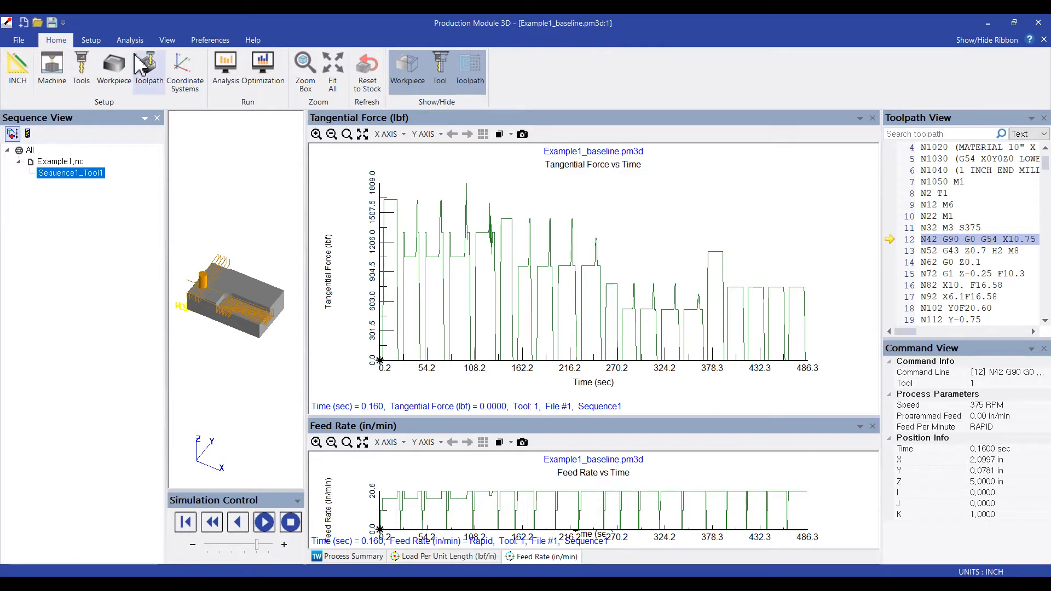
- Save a copy of the project in the Example 1 folder as Example1_baseline_SOV.pm3d
click(19, 40)
click(36, 149)
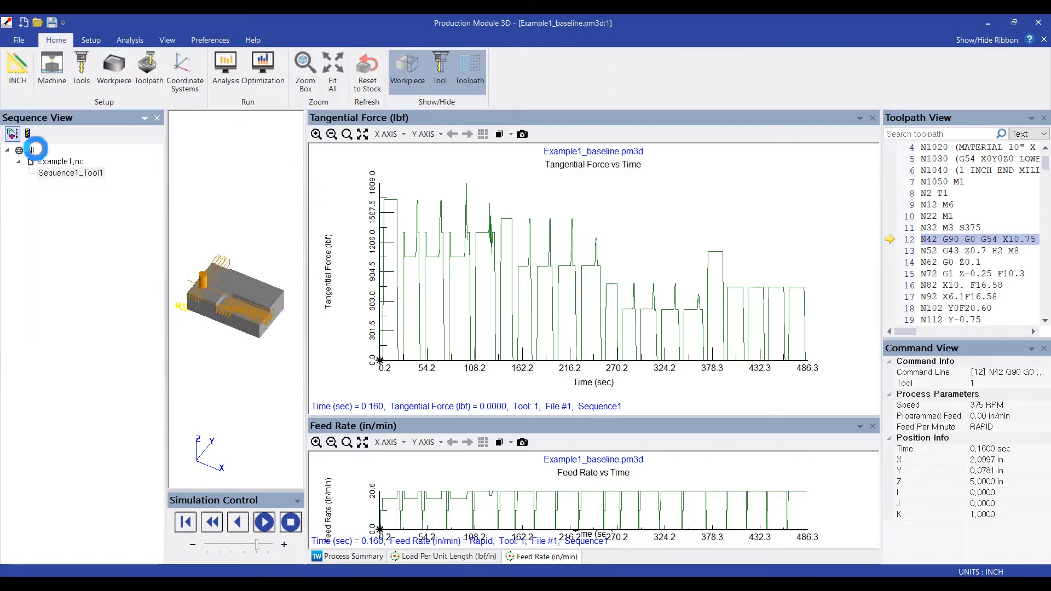
click(183, 269)
text(_SOV.pm3d)
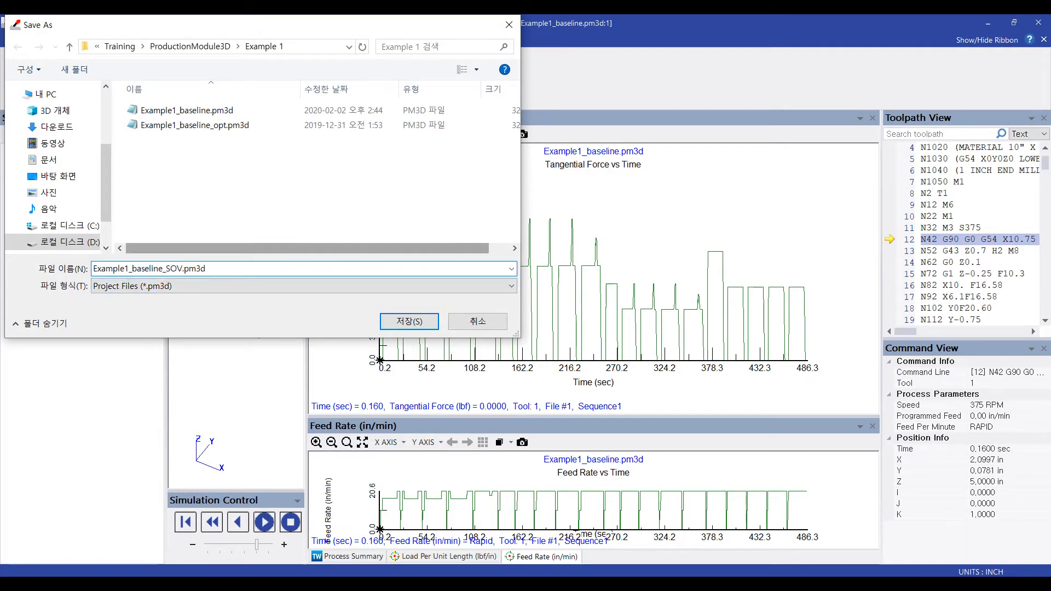
click(400, 322)
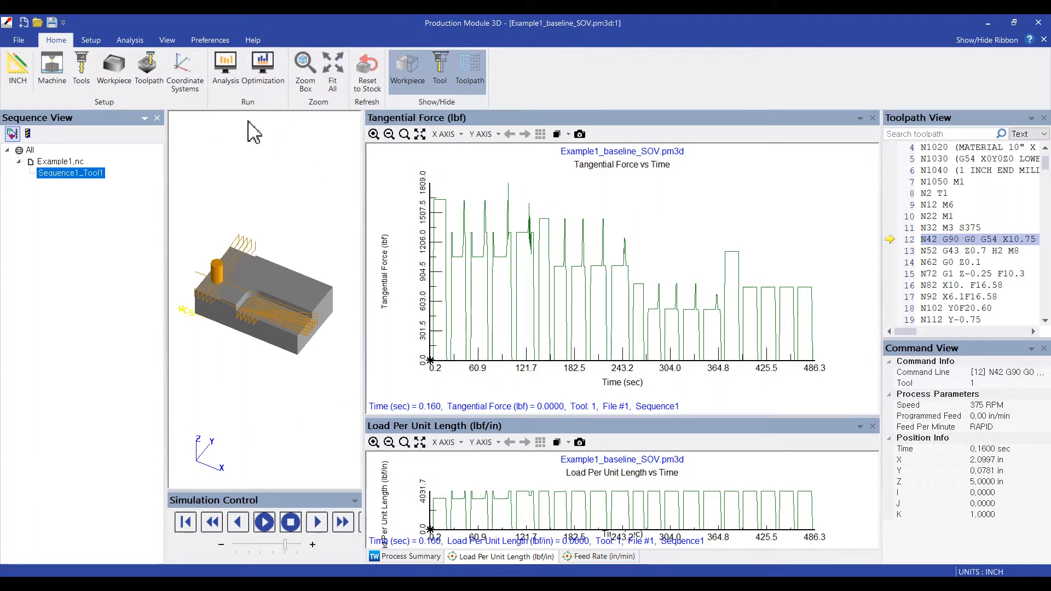
- Open the toolpath optimization settings, move them clear of the graphs, and apply the suggested optimization values
click(269, 73)
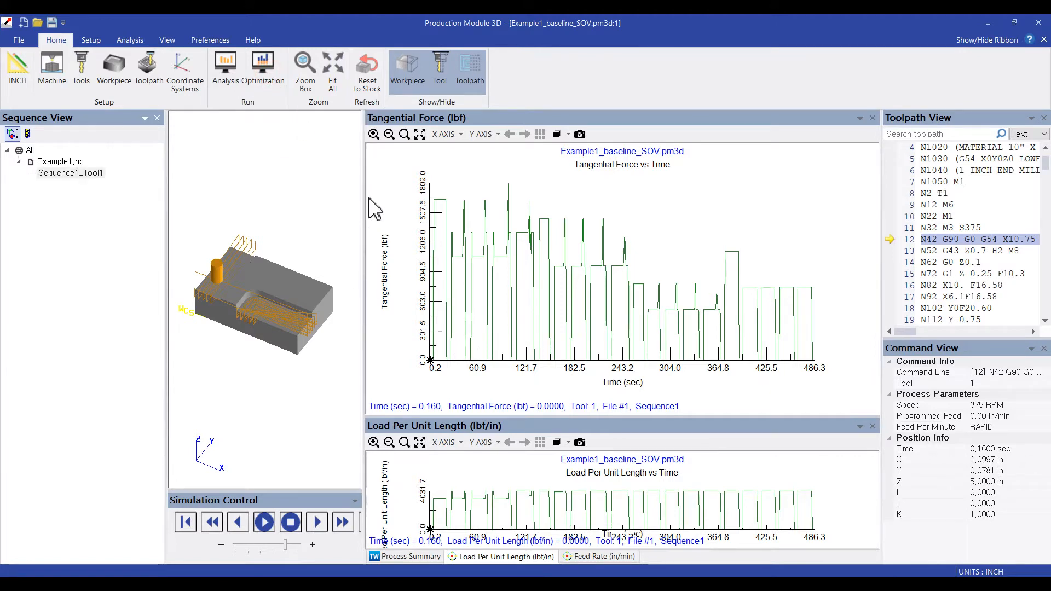
drag(442, 100, 106, 90)
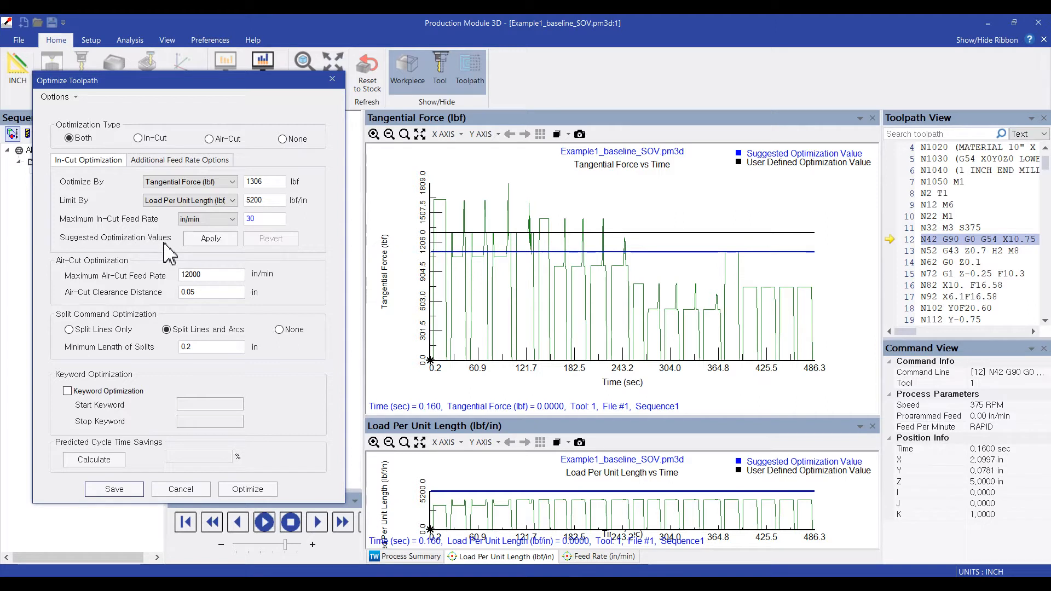
click(208, 240)
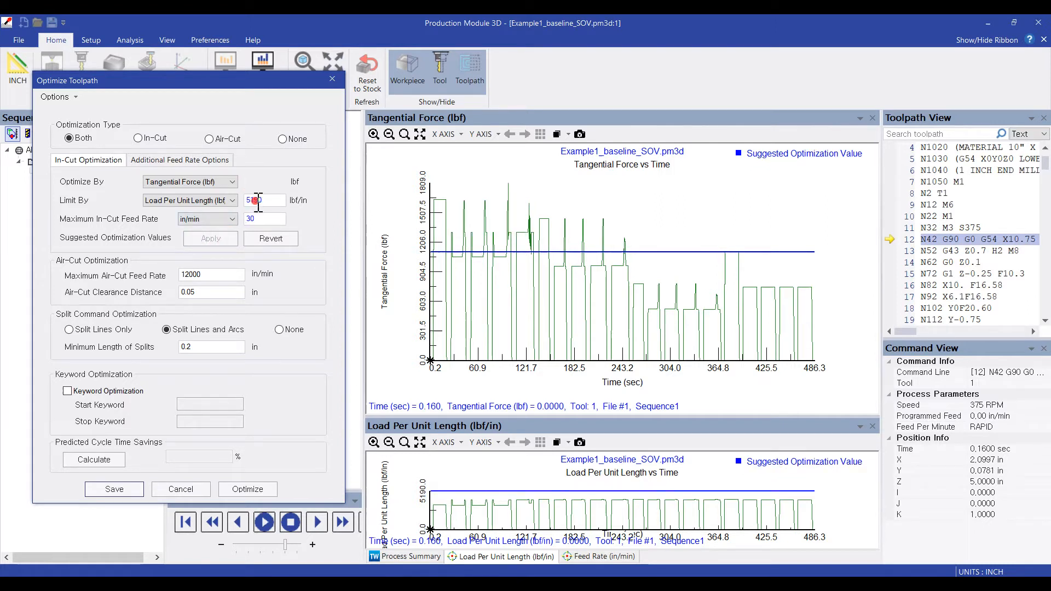
- Review the applied tangential force, load per unit length and maximum in-cut feed rate limits against their graphs
click(260, 217)
click(264, 181)
click(262, 200)
click(265, 219)
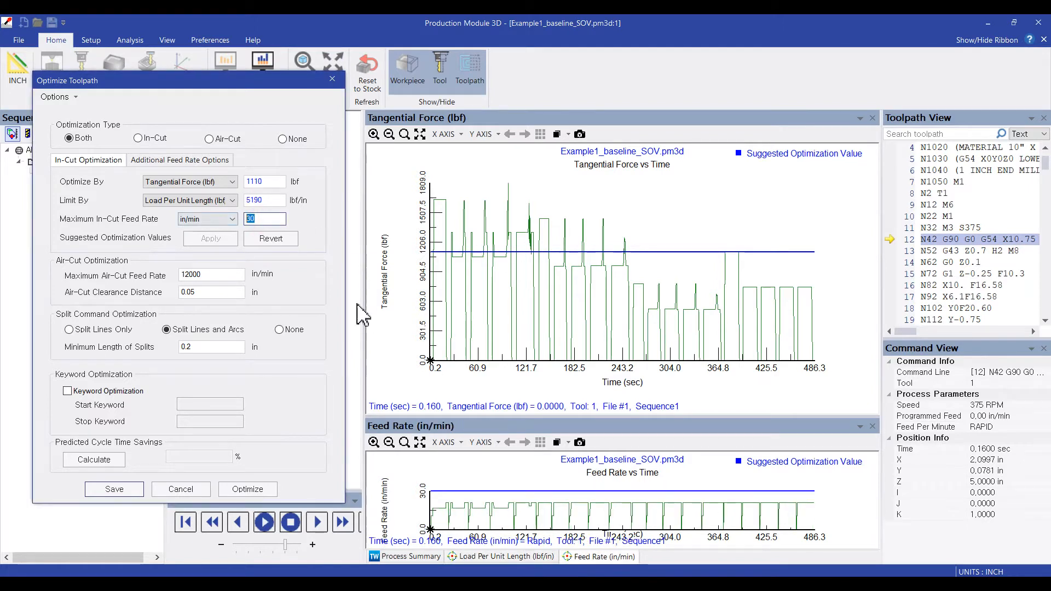
click(269, 182)
click(266, 200)
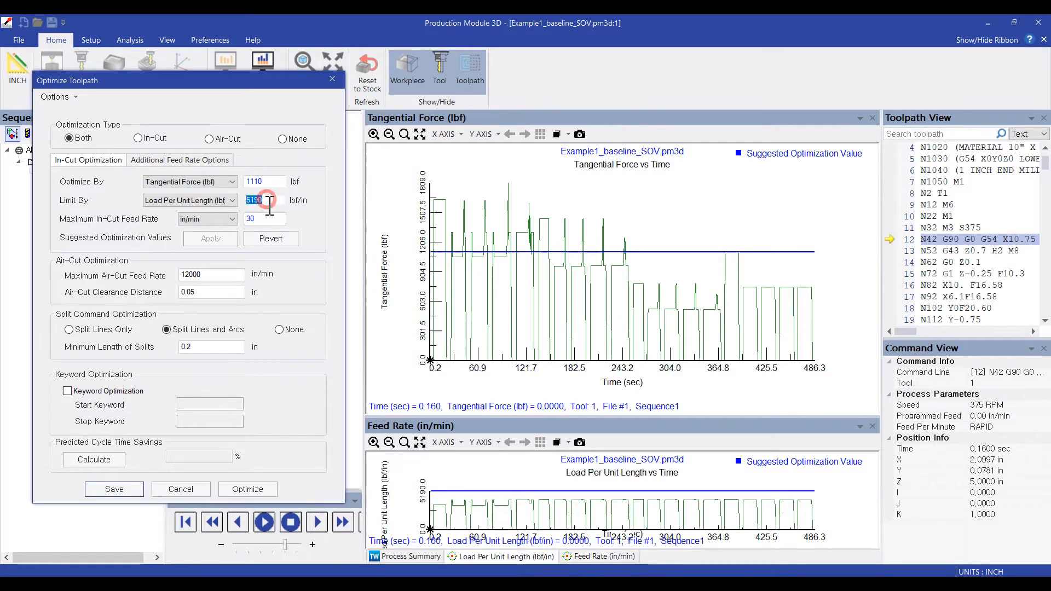
click(265, 219)
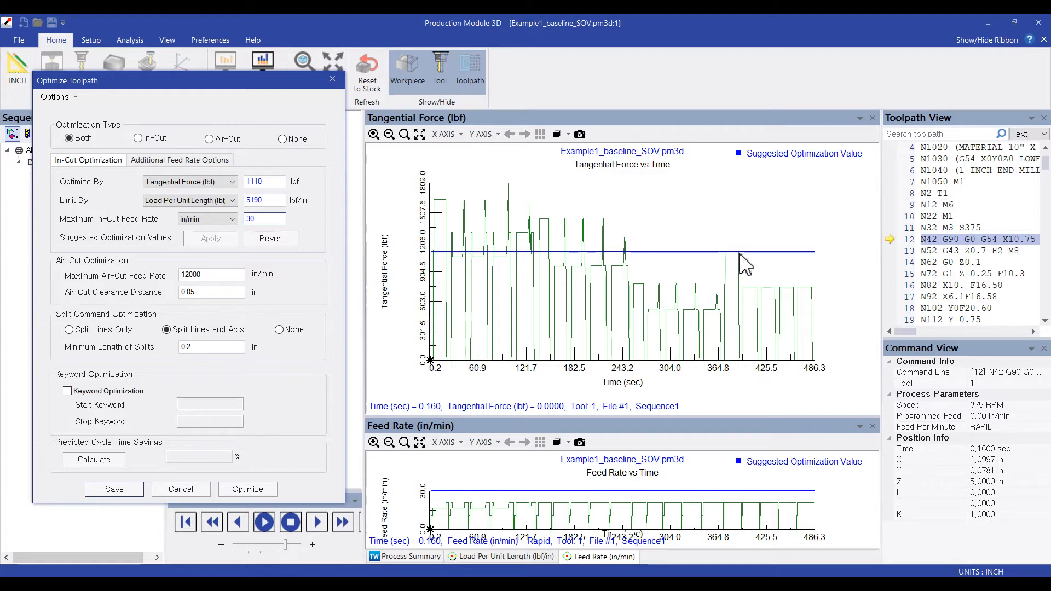
- Compare the tangential force limit with the graph's force near 110 s and at the plateau near 390 s
double_click(280, 182)
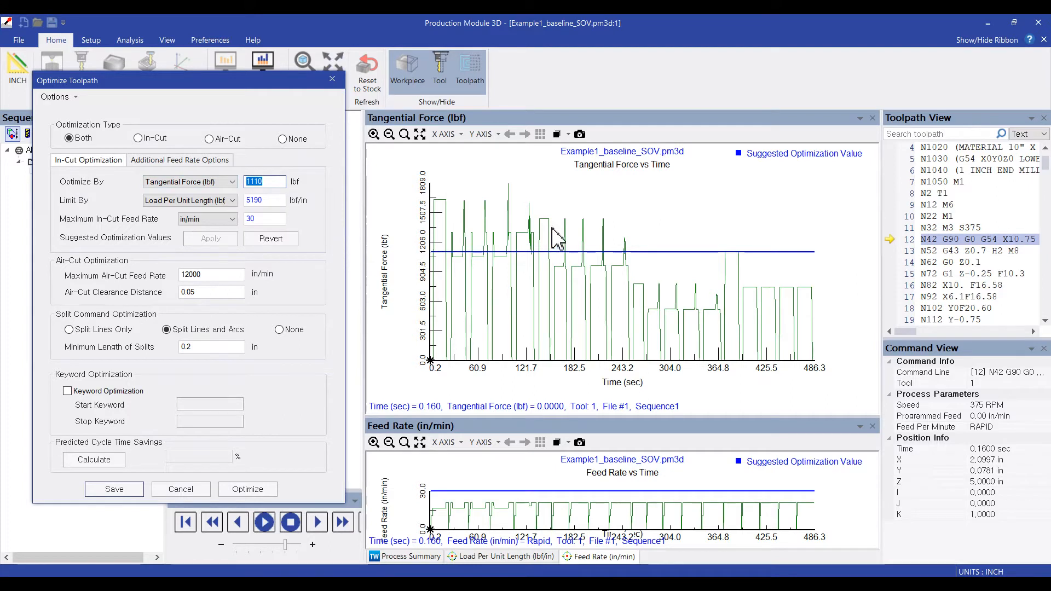
click(518, 235)
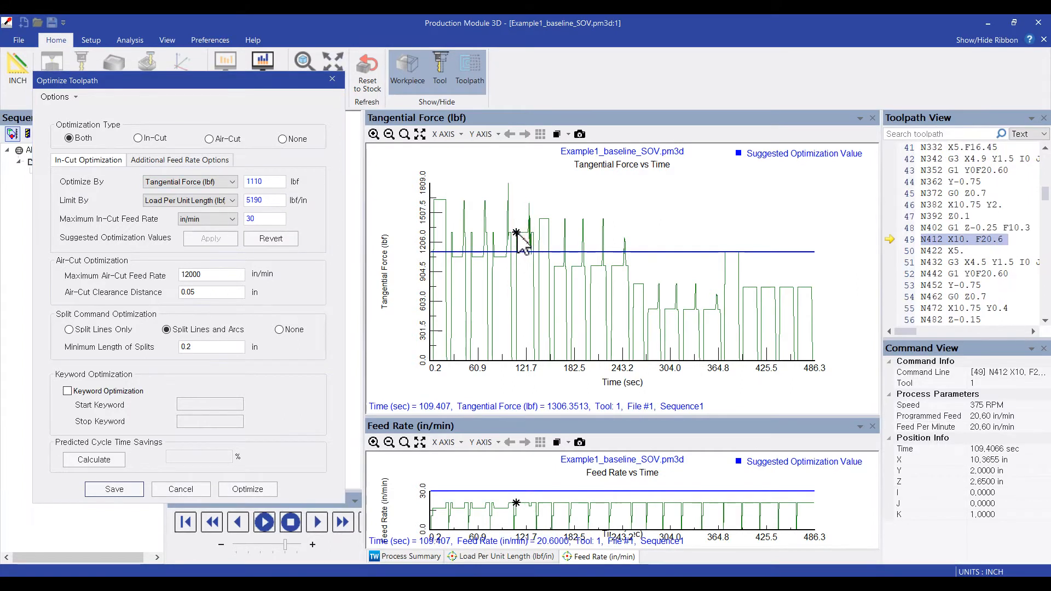
click(520, 234)
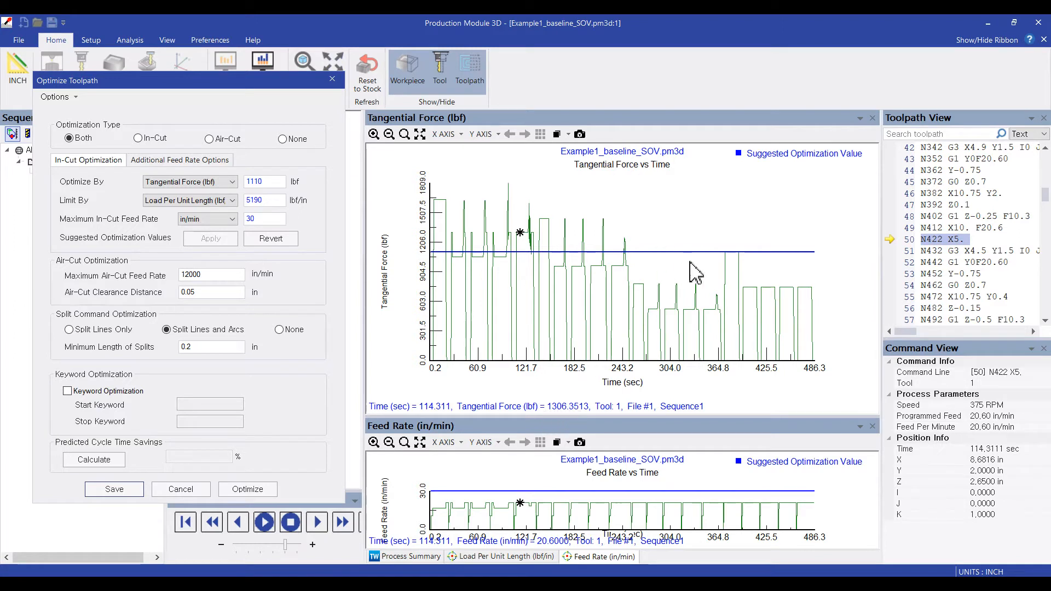
click(729, 250)
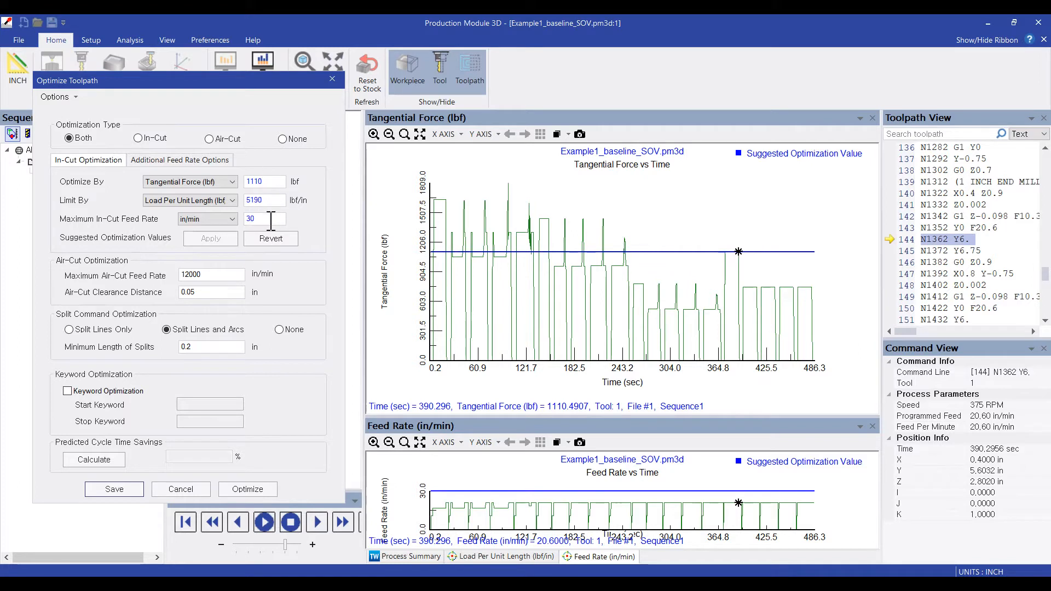
- Run the optimization, saving the project first and writing the optimized toolpath to a new file named Example1_opt_SOV.nc.mcd instead of overwriting the existing one
click(247, 489)
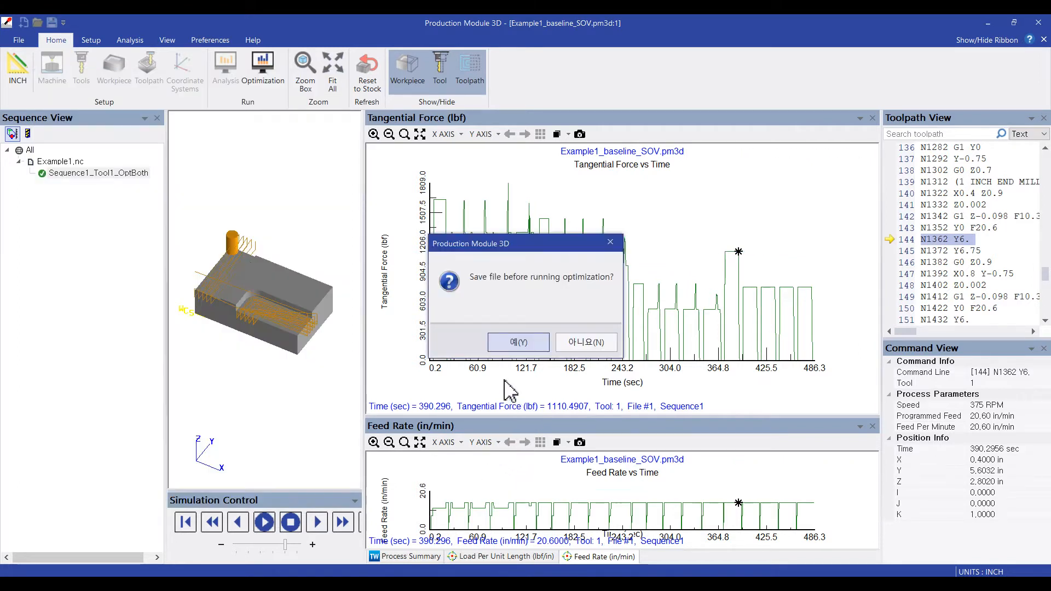
click(518, 342)
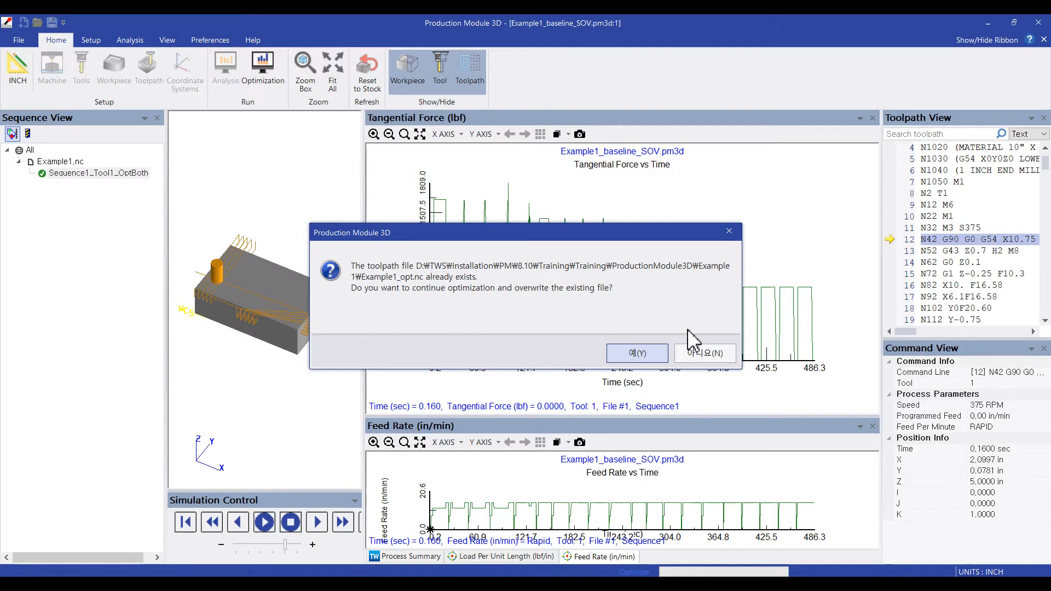
click(685, 353)
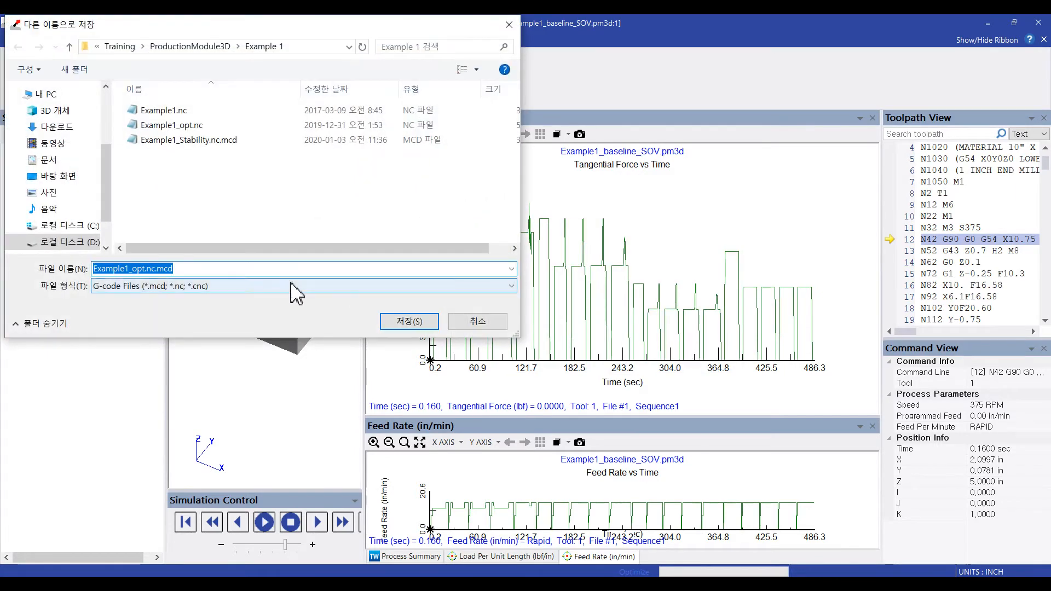
click(159, 268)
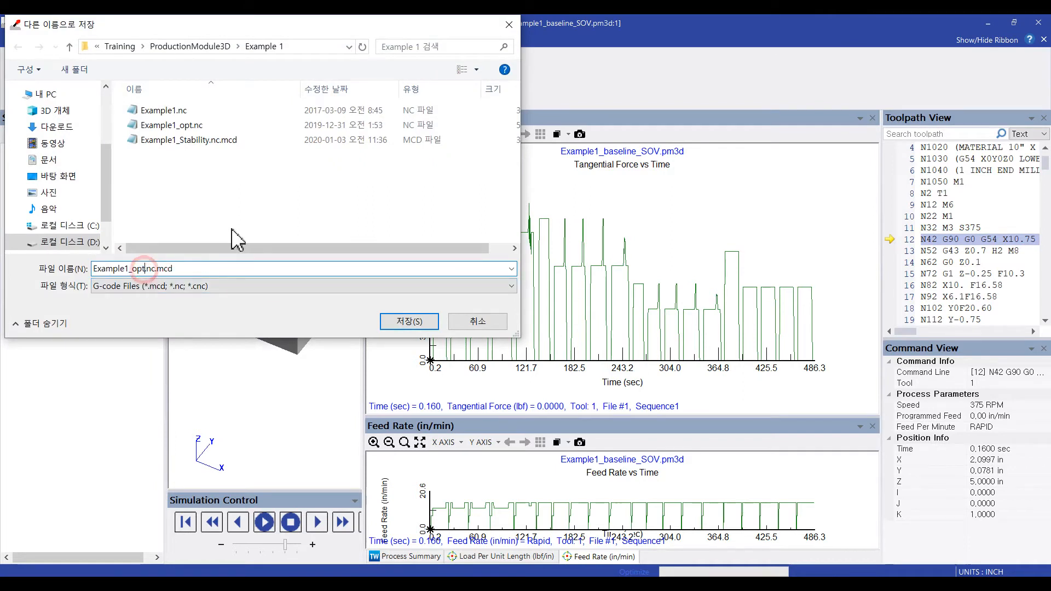
text(_SOV)
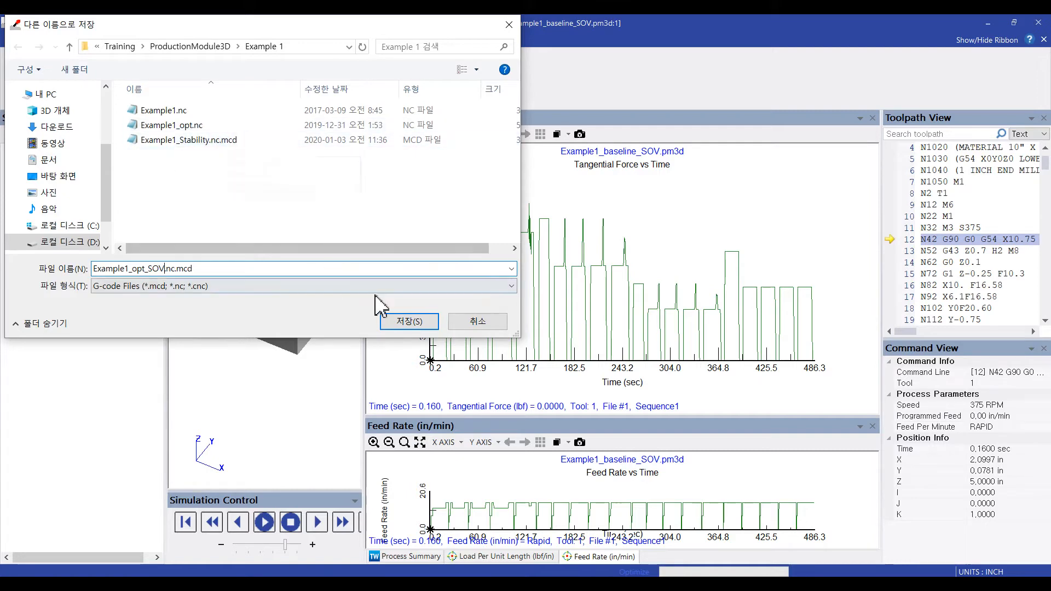
click(409, 324)
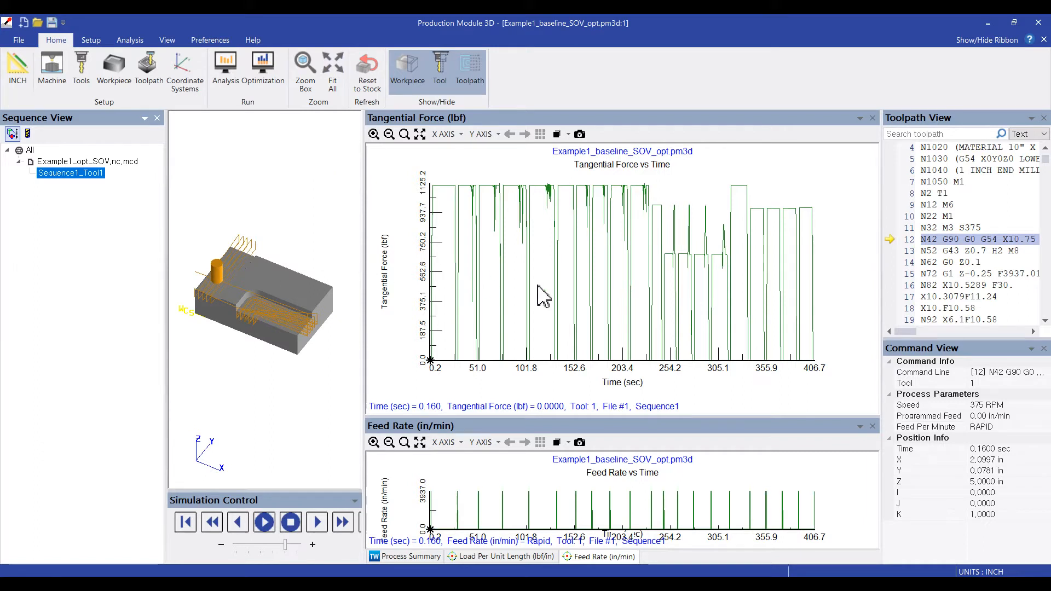
- Overlay the previous results on the optimized Tangential Force graph to compare them, and turn the overlay off again
click(568, 134)
click(569, 146)
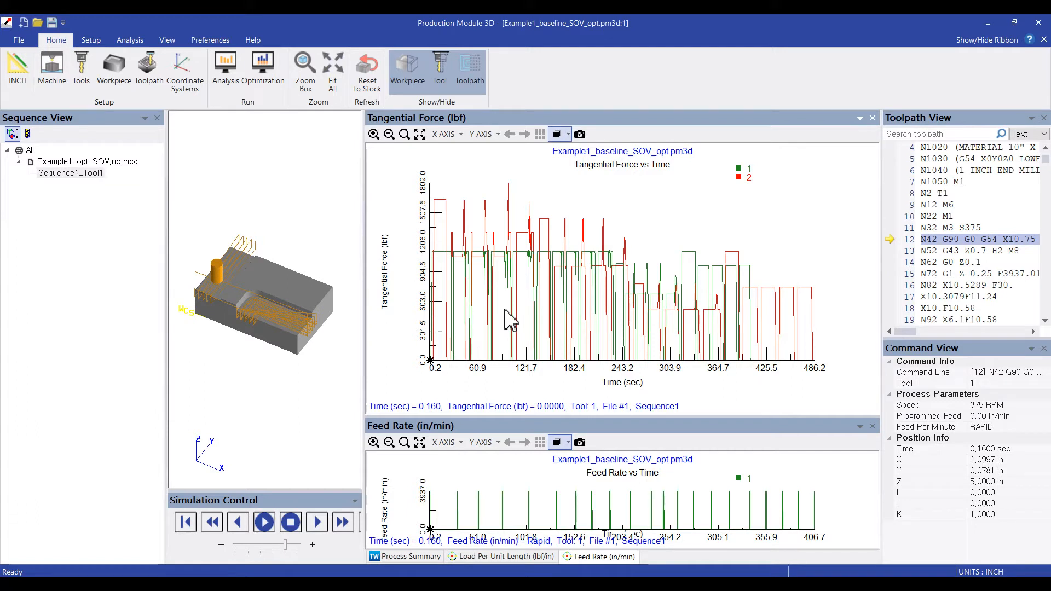
click(569, 134)
click(597, 148)
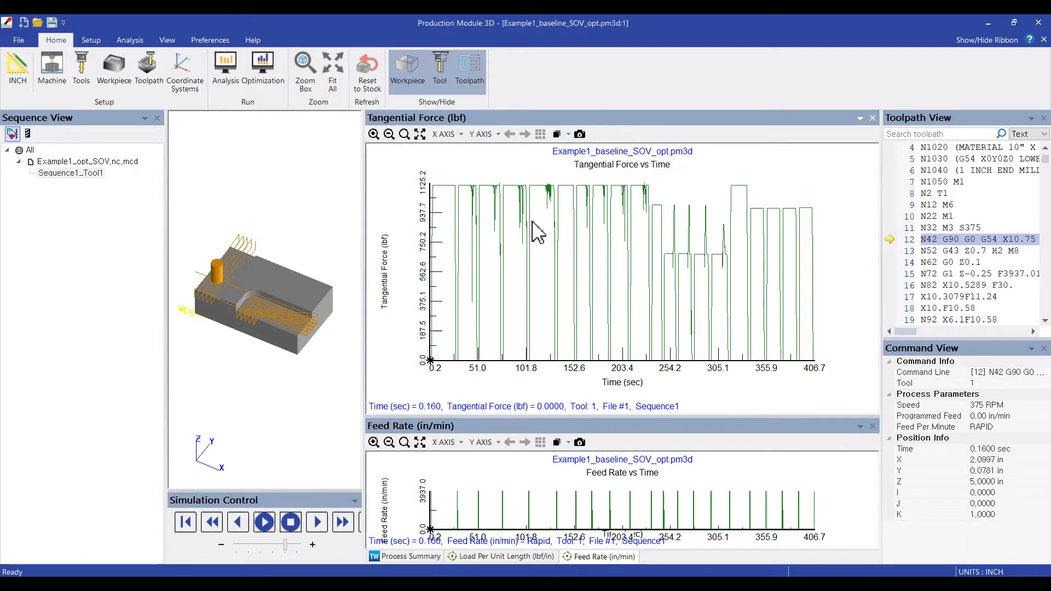
- Export the optimized project's chart data to the Example 1 folder as result_SOV.csv
click(129, 42)
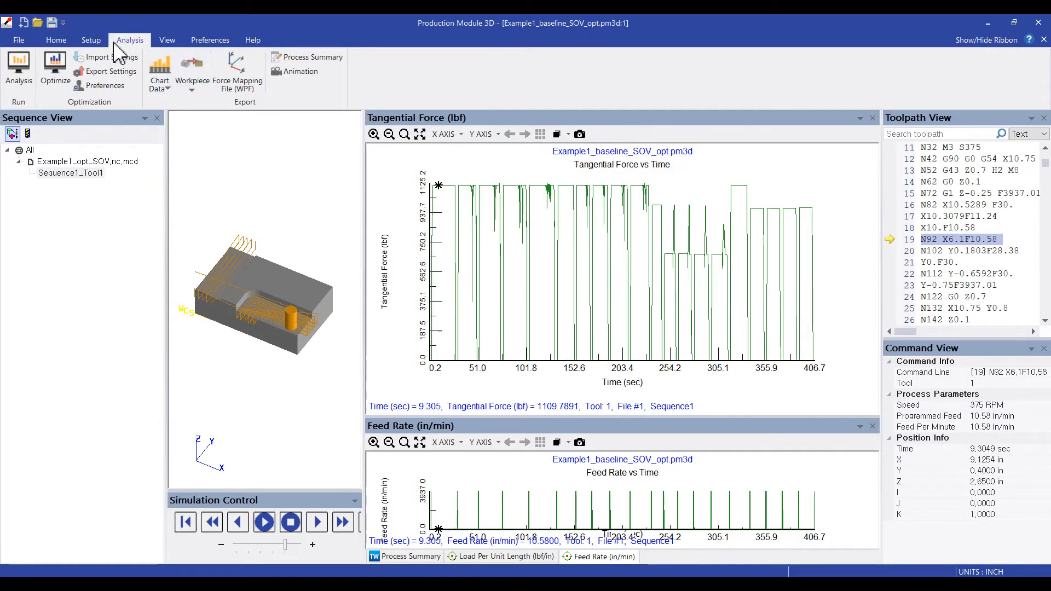
click(160, 82)
click(176, 117)
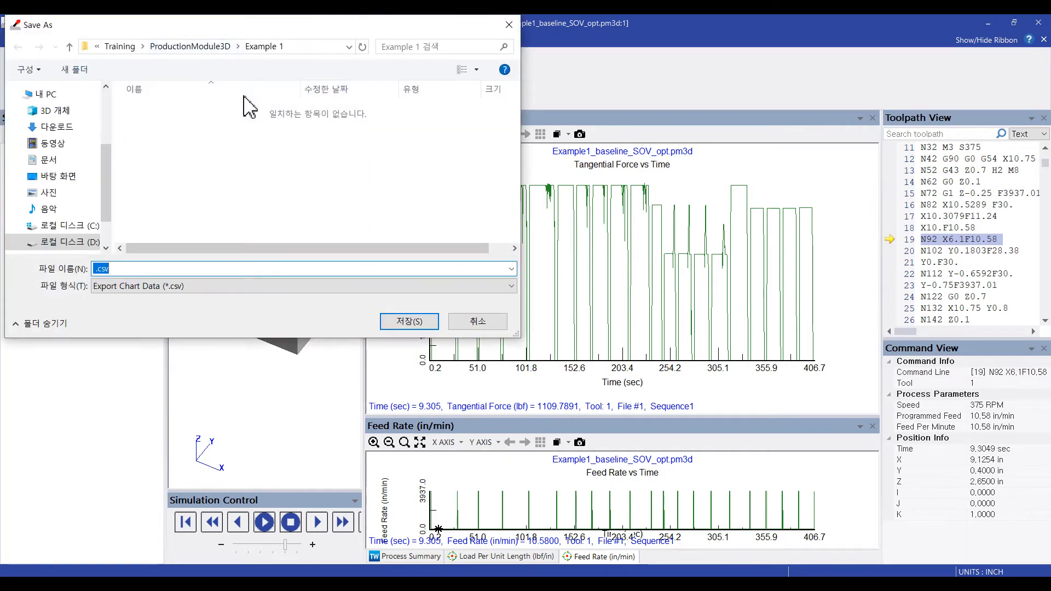
click(94, 269)
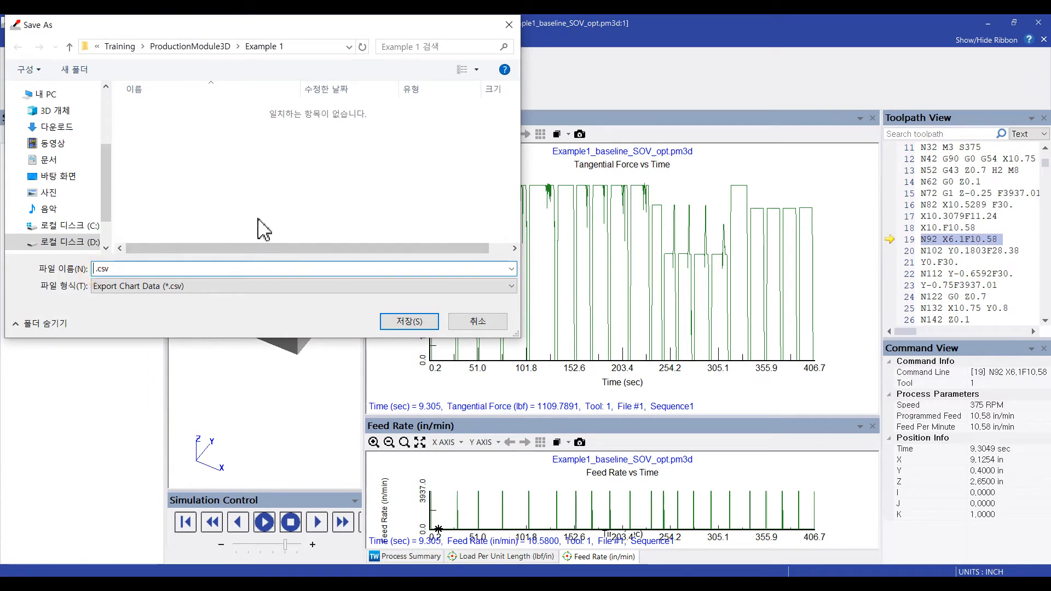
text(result_SOV)
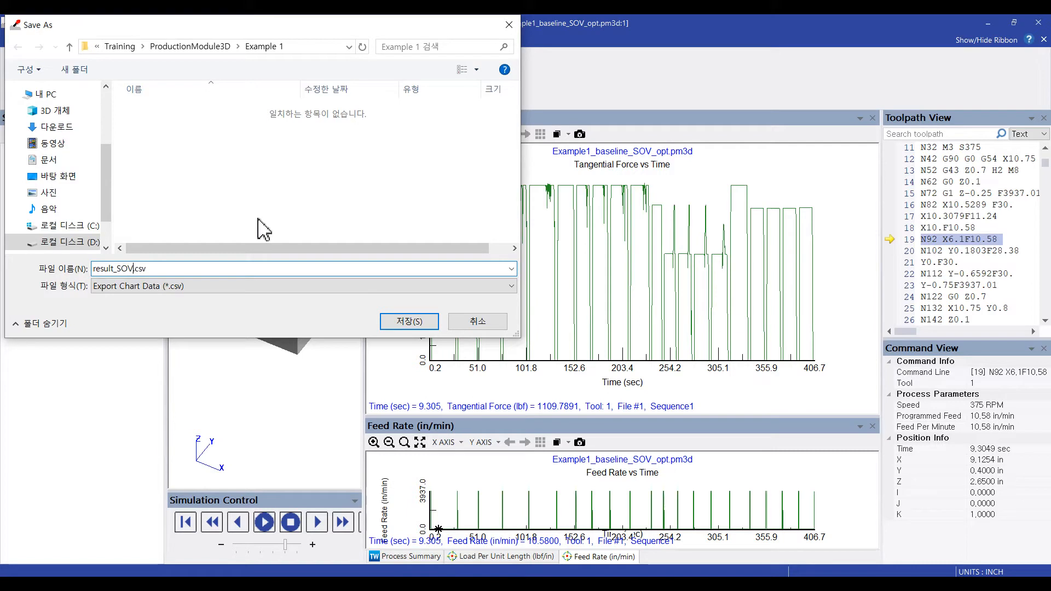
click(424, 323)
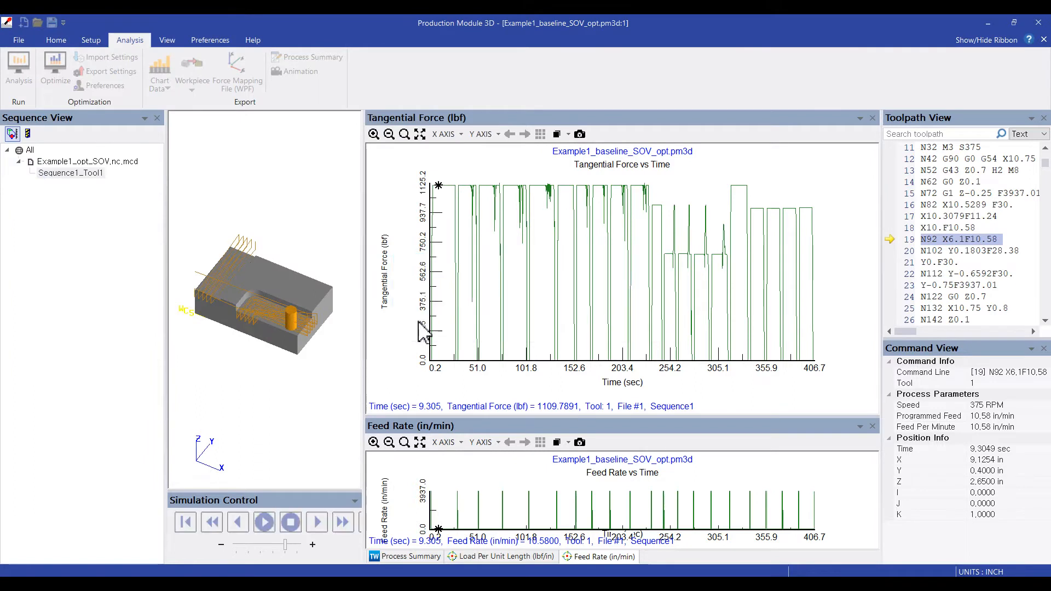
click(659, 355)
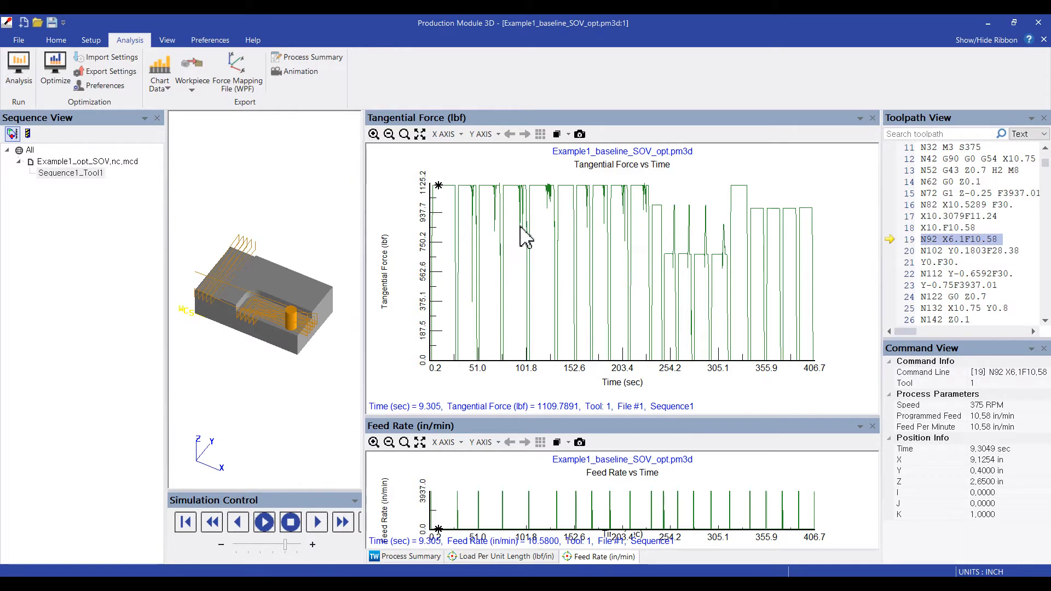
- Switch to the Example1_baseline_opt project and import result_SOV.csv as the overlay results of its Tangential Force graph
click(425, 545)
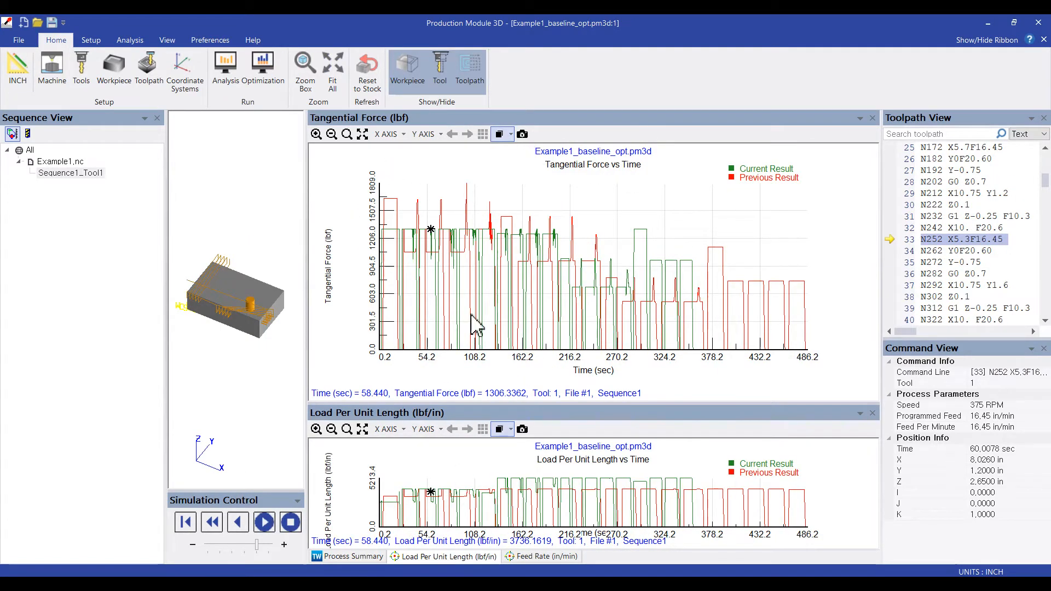
click(511, 135)
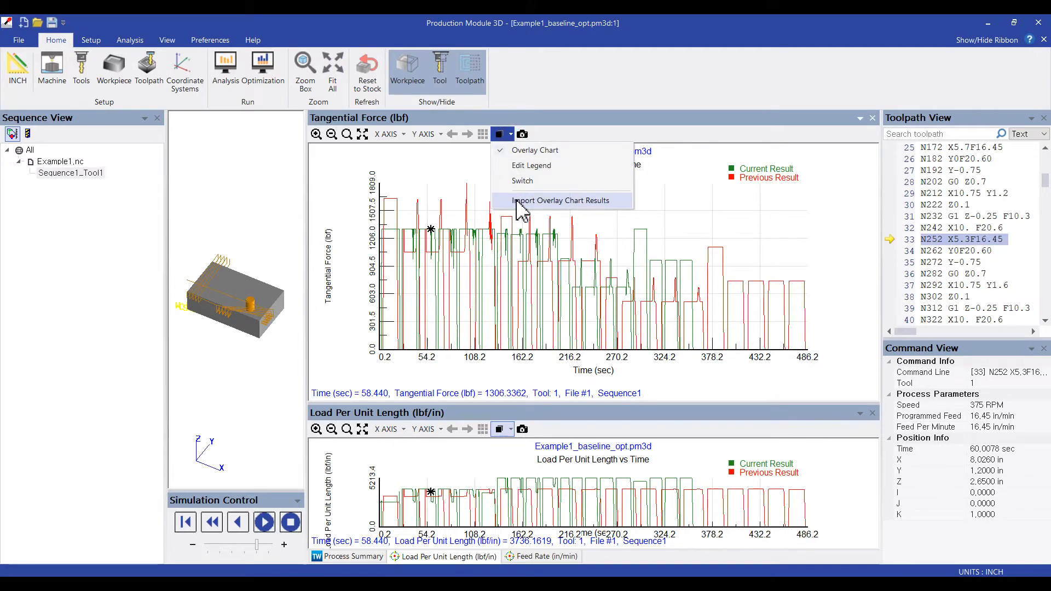
click(516, 201)
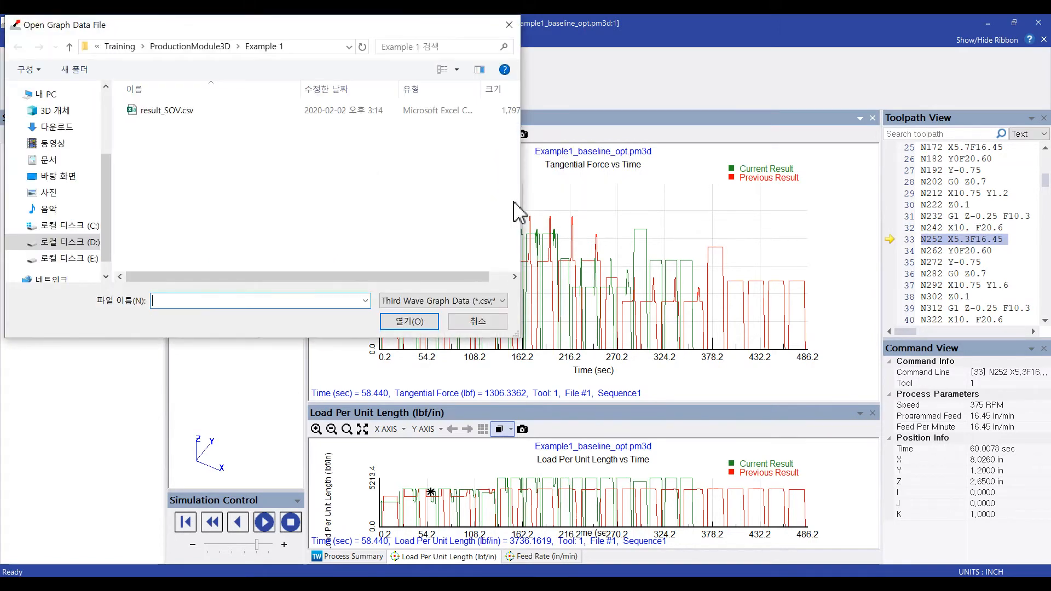
click(188, 115)
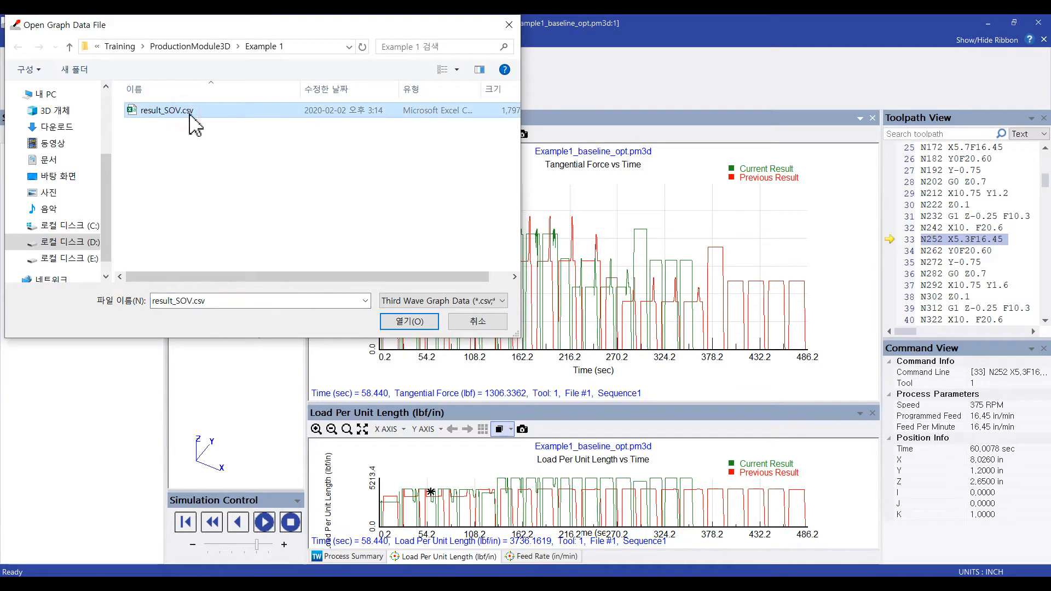
click(410, 323)
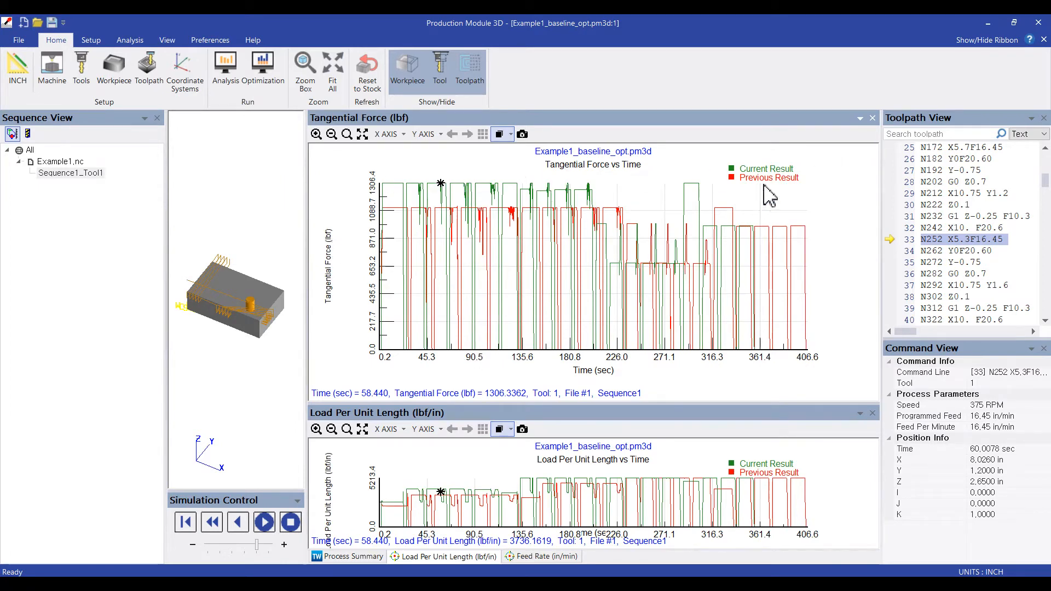
- Rename the Tangential Force graph's legend entries, setting the current result to Manual_opt and the previous result to SOV_opt
click(680, 183)
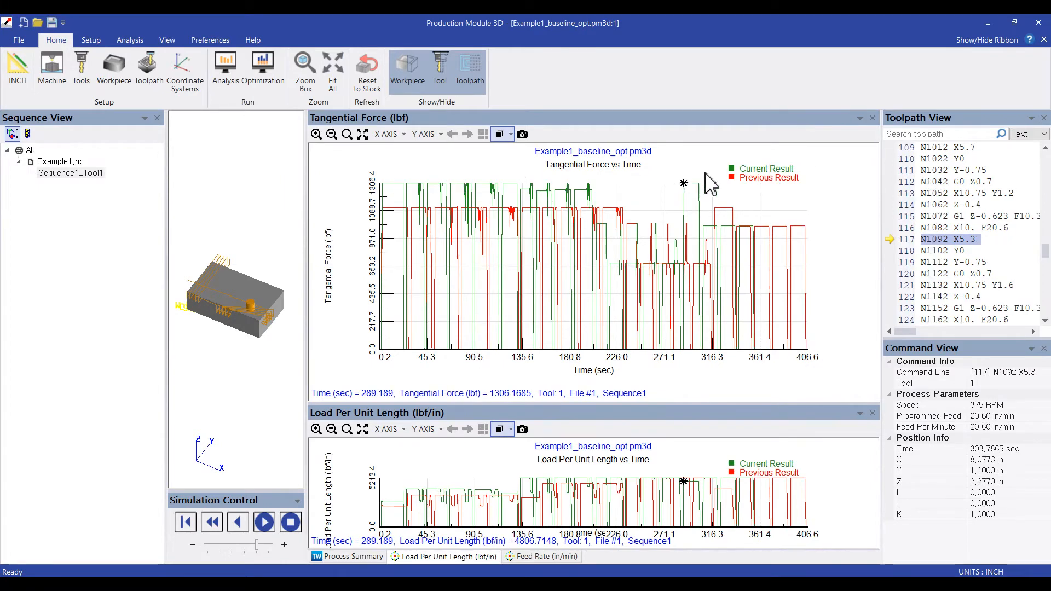
double_click(758, 174)
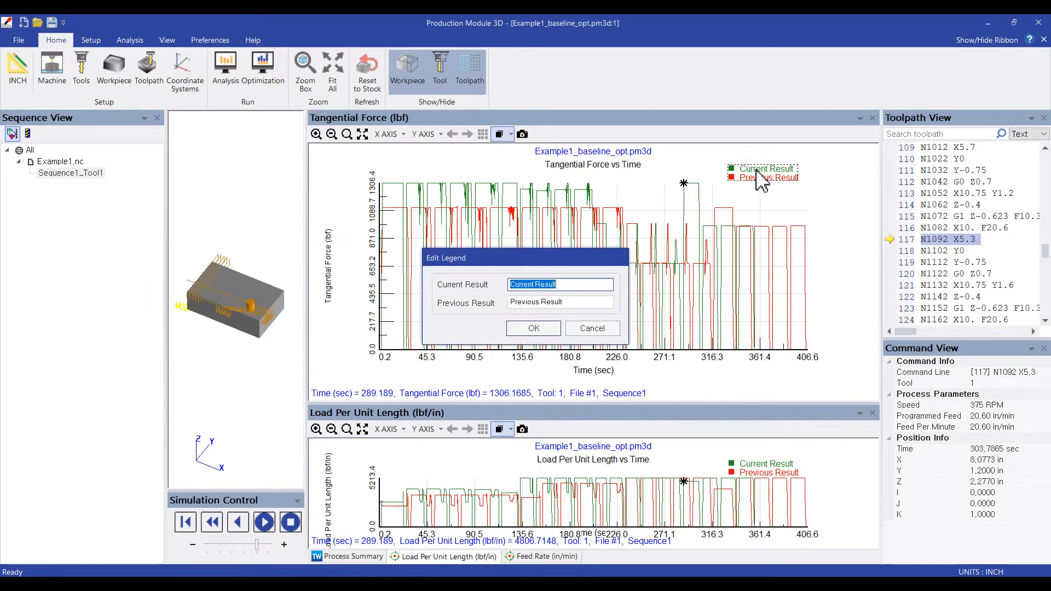
drag(502, 265, 810, 232)
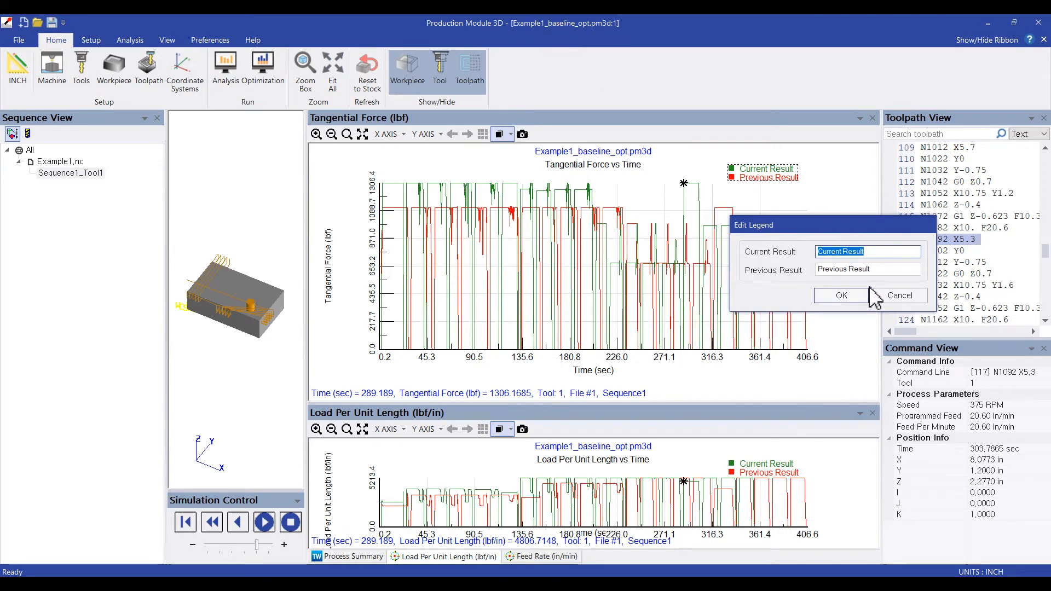
text(Manual_opt)
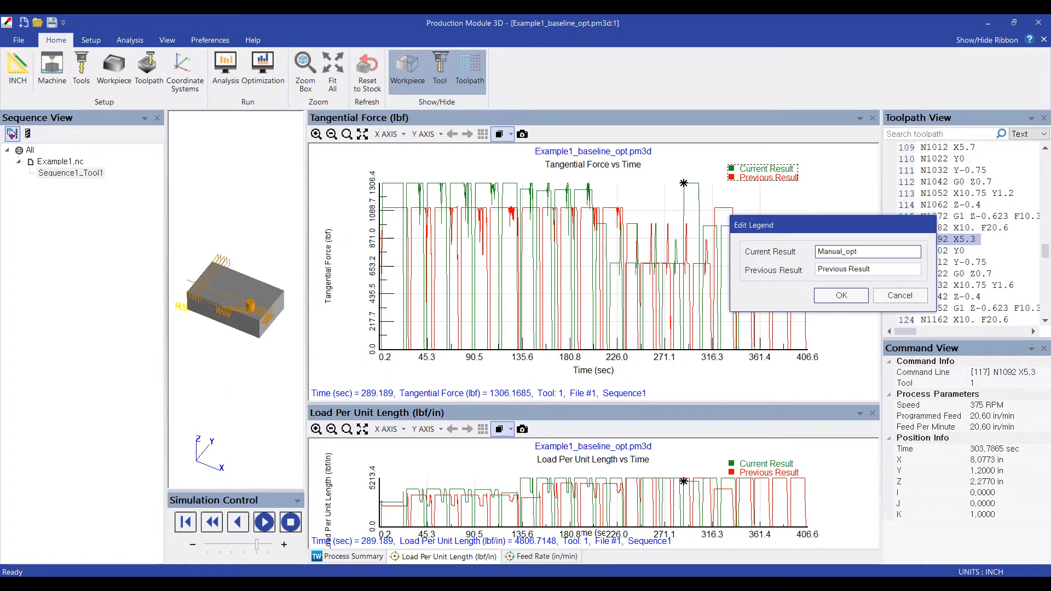
key(Tab)
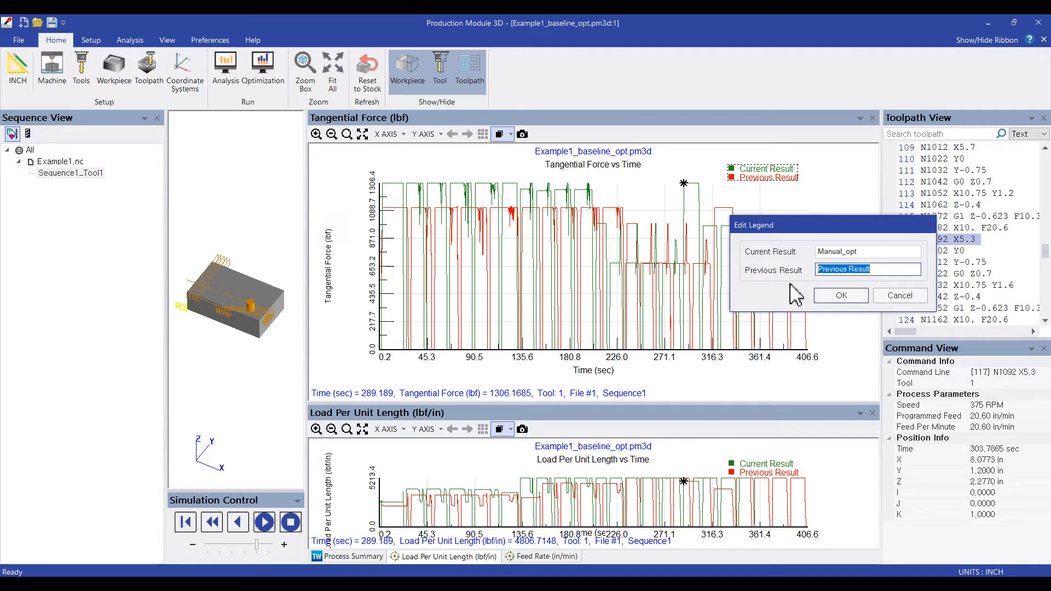
text(SO)
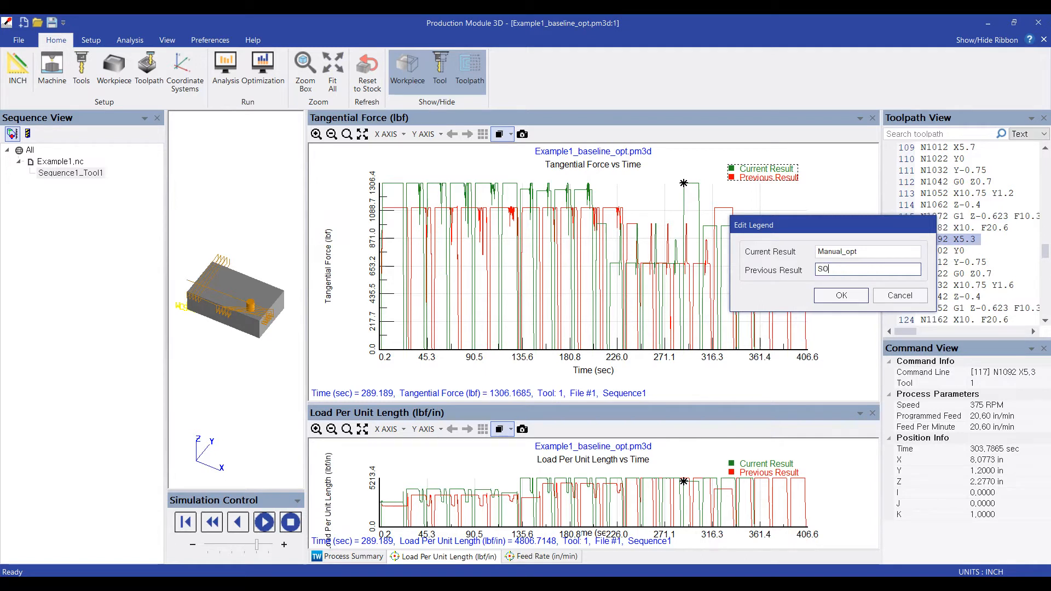
text(V_opt)
click(842, 296)
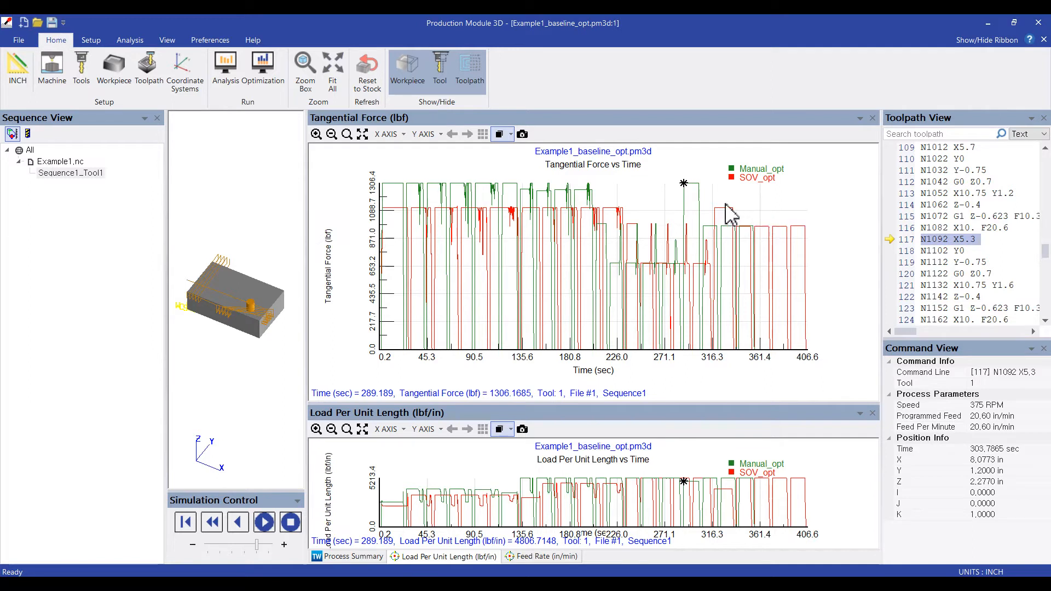
- Compare the Manual_opt and SOV_opt curves at several points of the Tangential Force graph, and enlarge the Load Per Unit Length graph
click(697, 184)
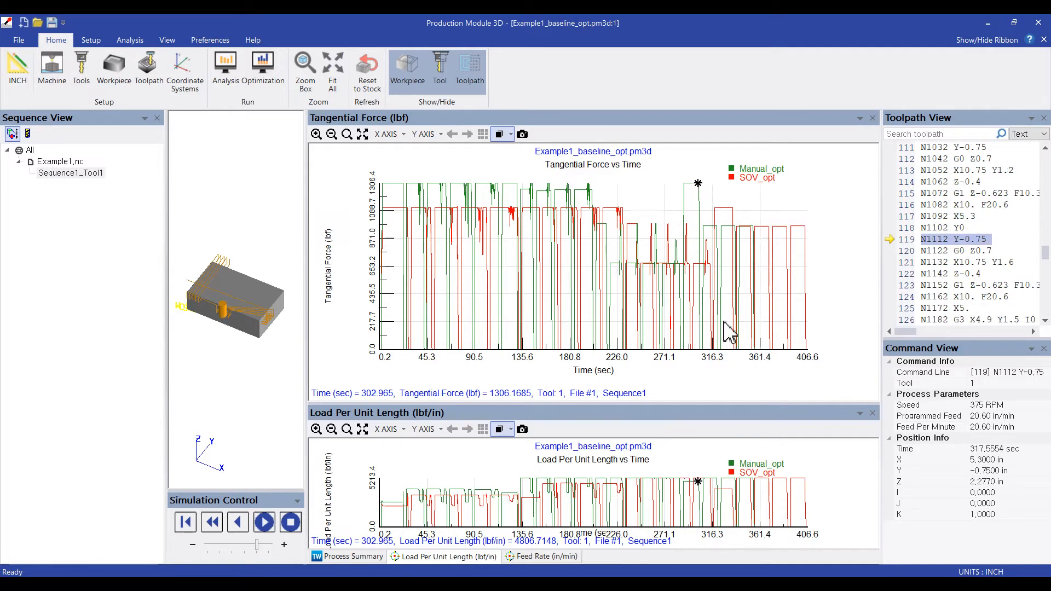
click(767, 325)
click(771, 351)
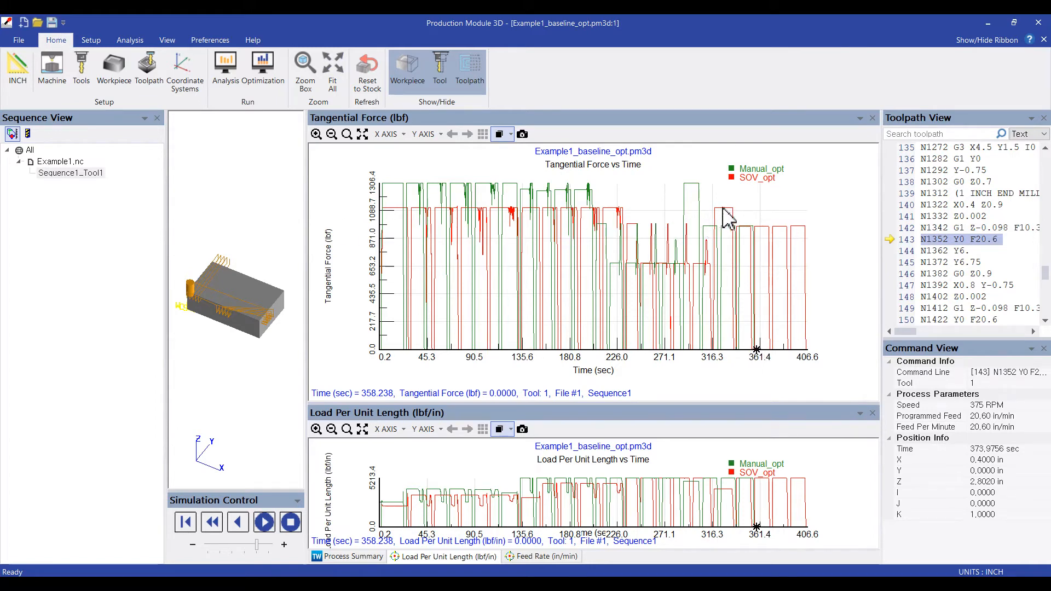
click(717, 211)
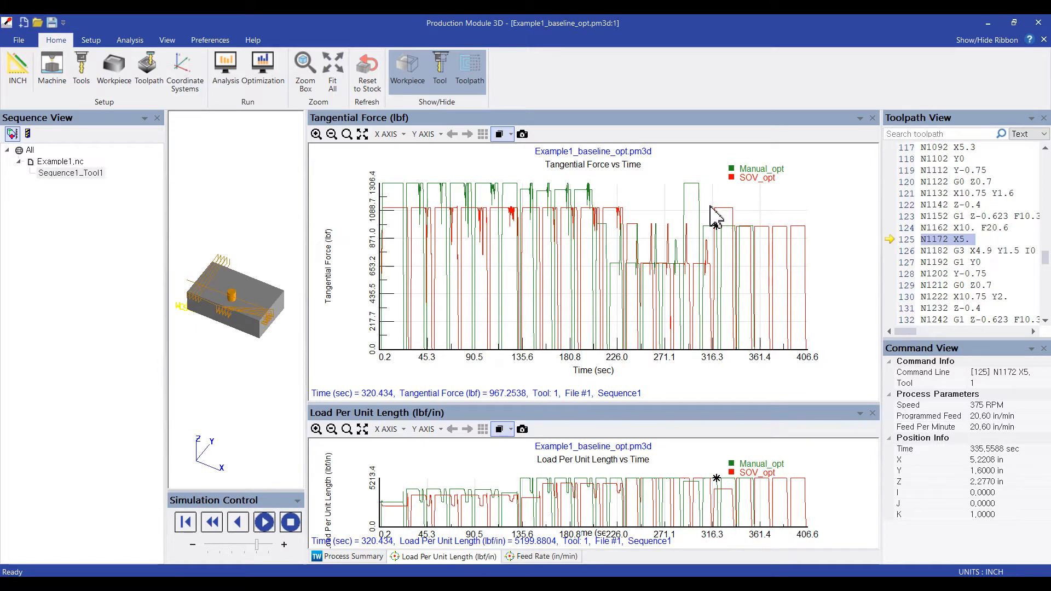
click(606, 209)
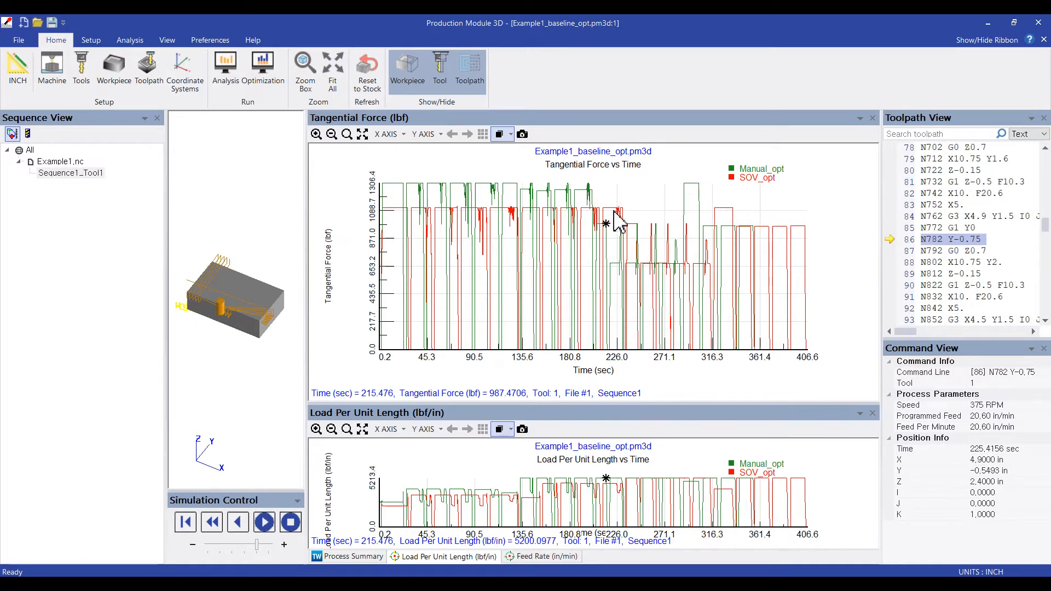
click(569, 209)
click(568, 209)
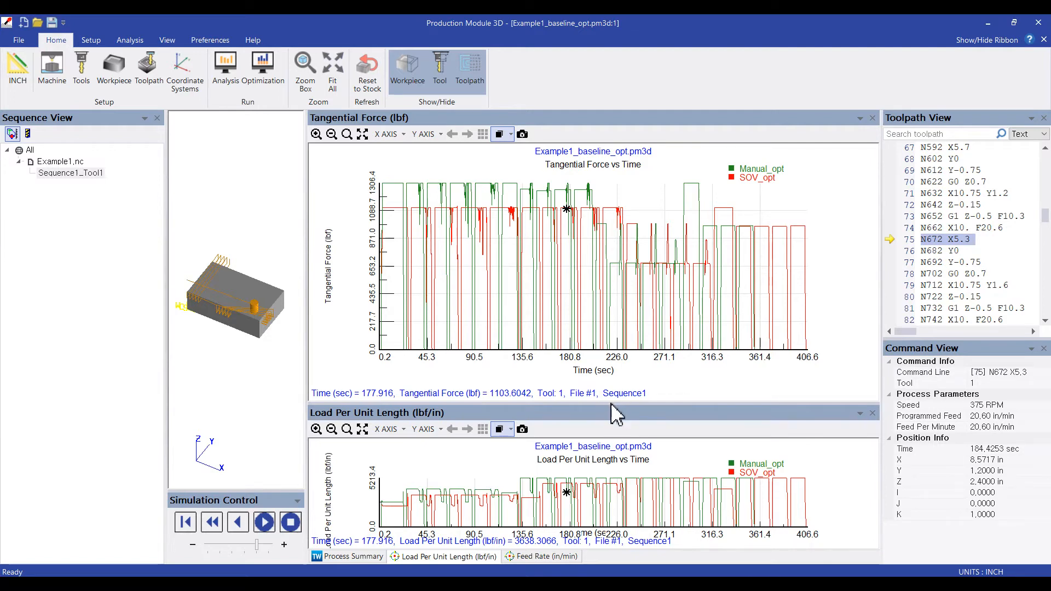
drag(611, 404, 641, 340)
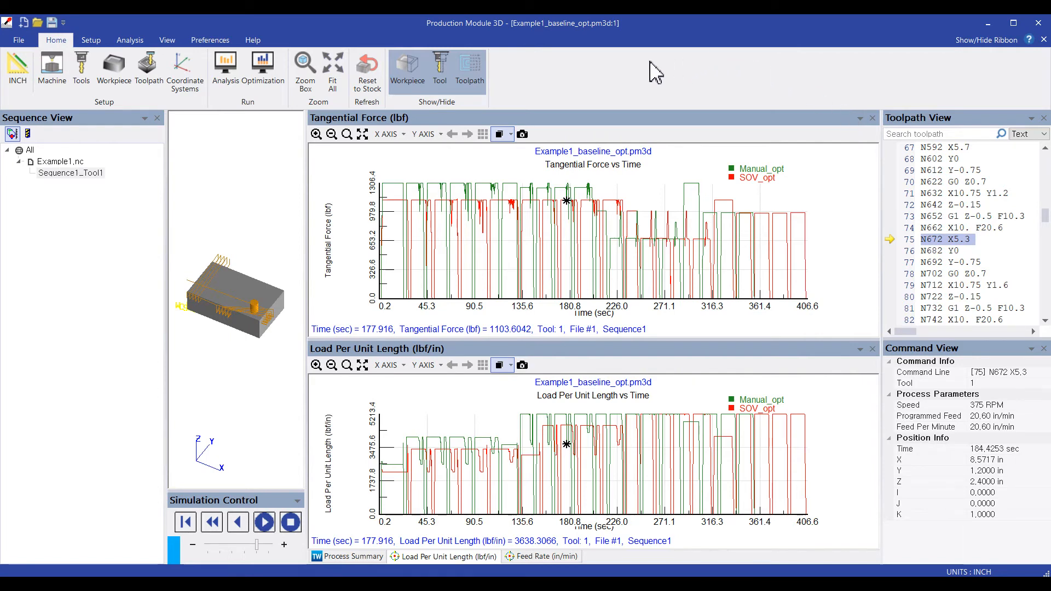
- Export the current chart data of the Example1_baseline_opt project to the Example 1 folder as result_Manual.csv
click(411, 68)
click(410, 69)
click(130, 40)
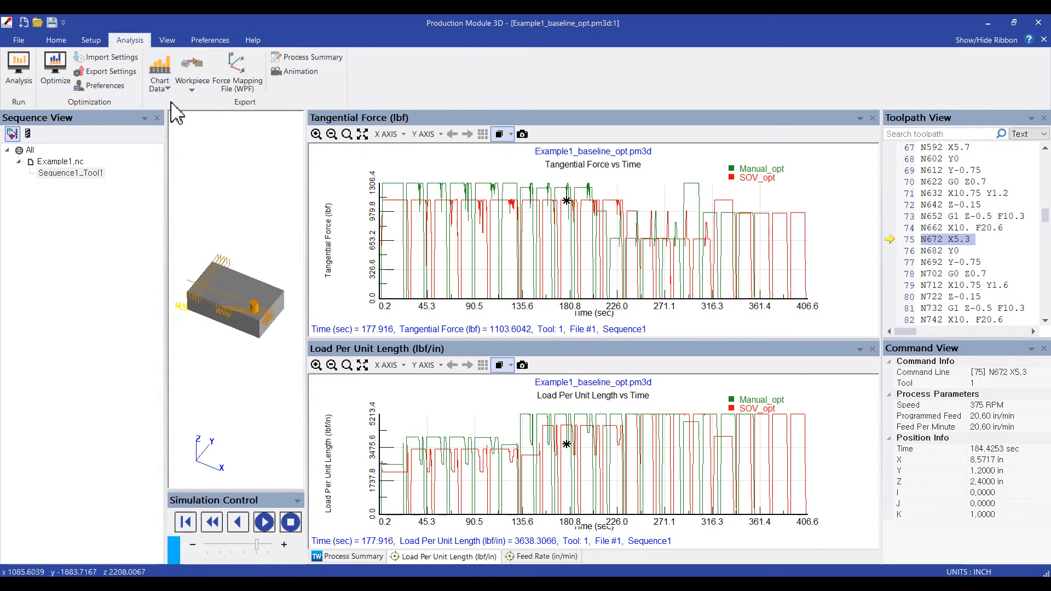
click(160, 82)
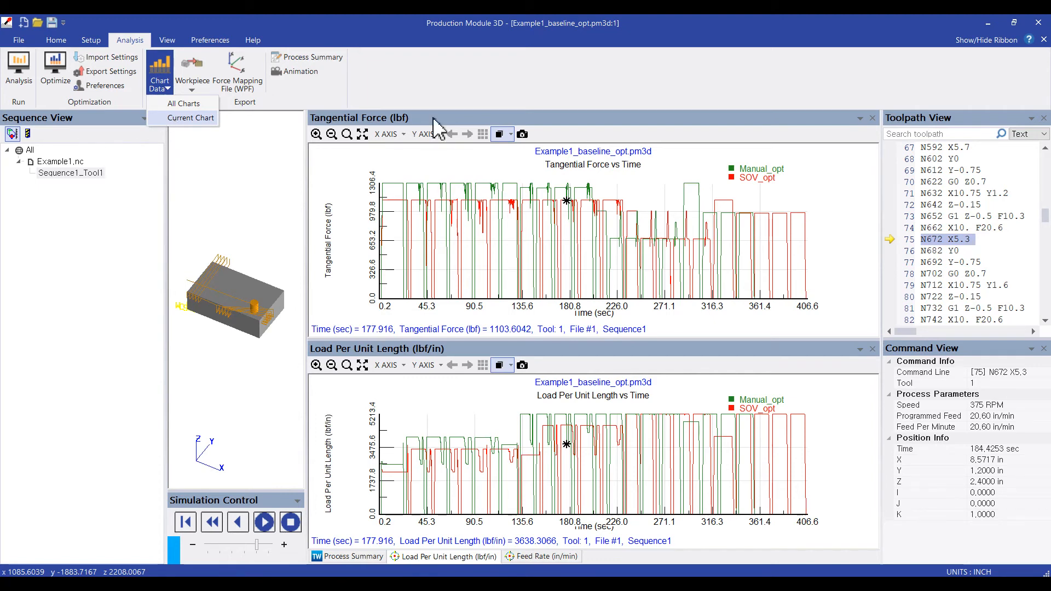
click(178, 119)
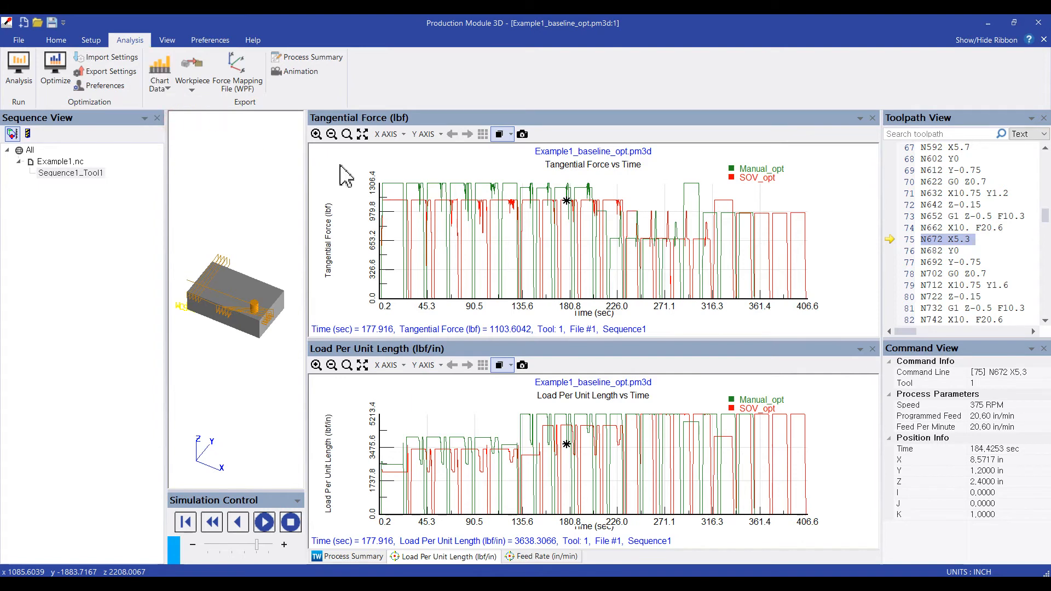
click(95, 268)
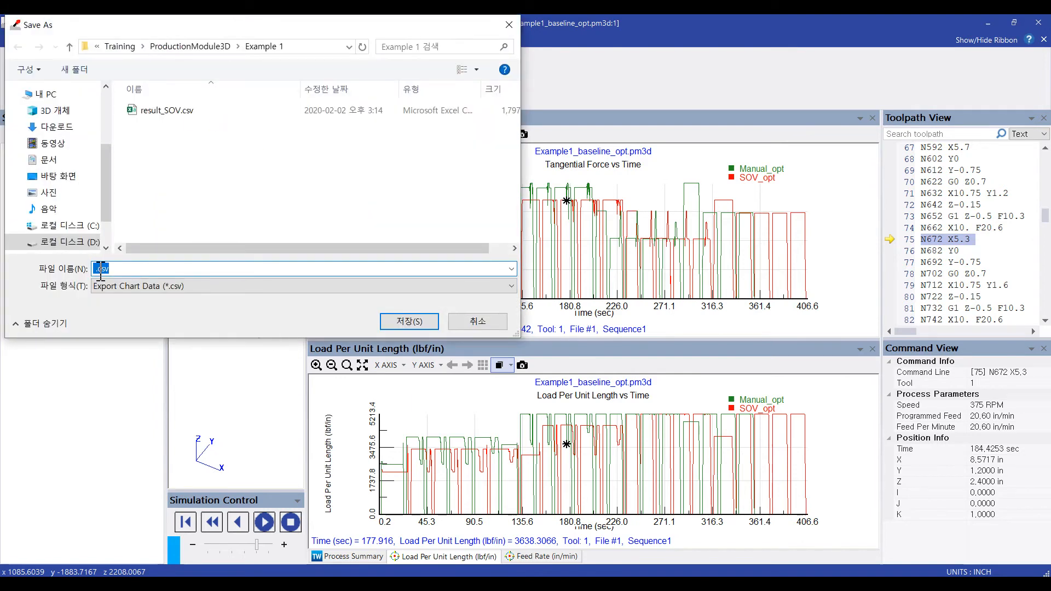
text(result_Manual)
click(405, 323)
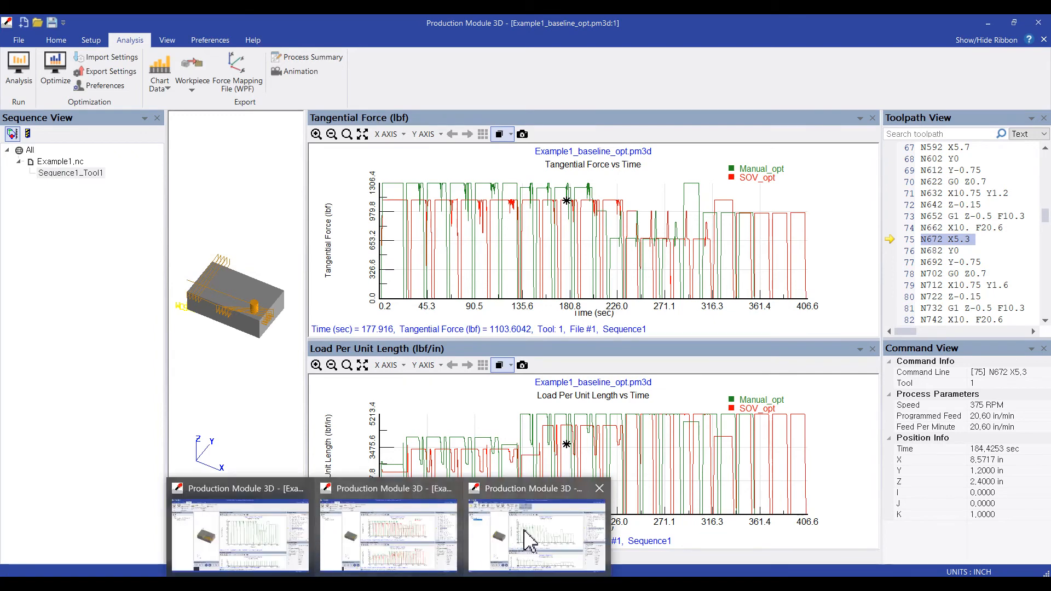
- Switch to the Example1_baseline project and export its current chart data to the Example 1 folder as result_baseline.csv
click(527, 533)
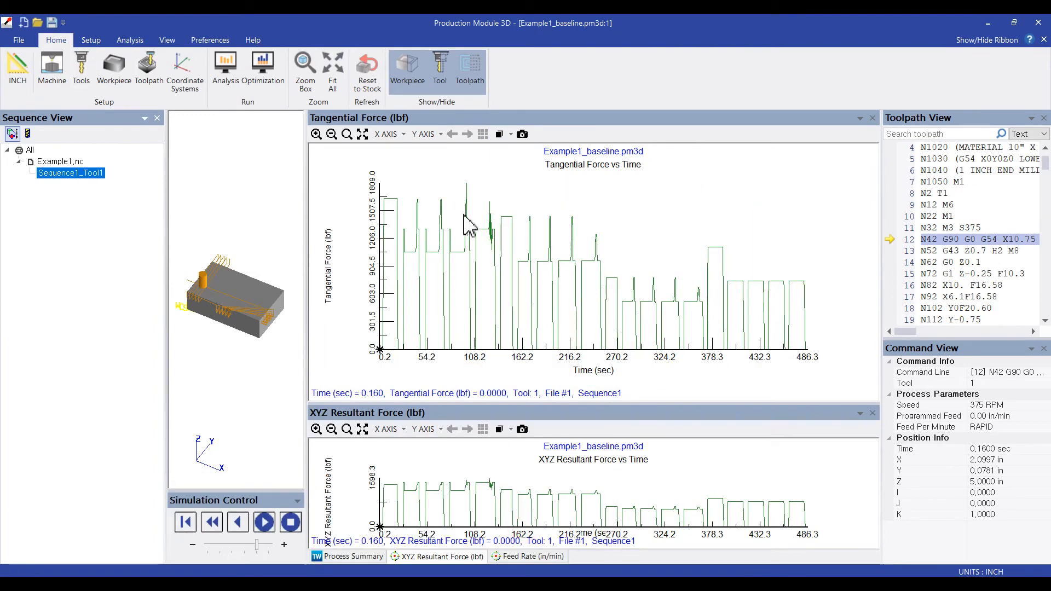
click(137, 41)
click(160, 77)
click(173, 117)
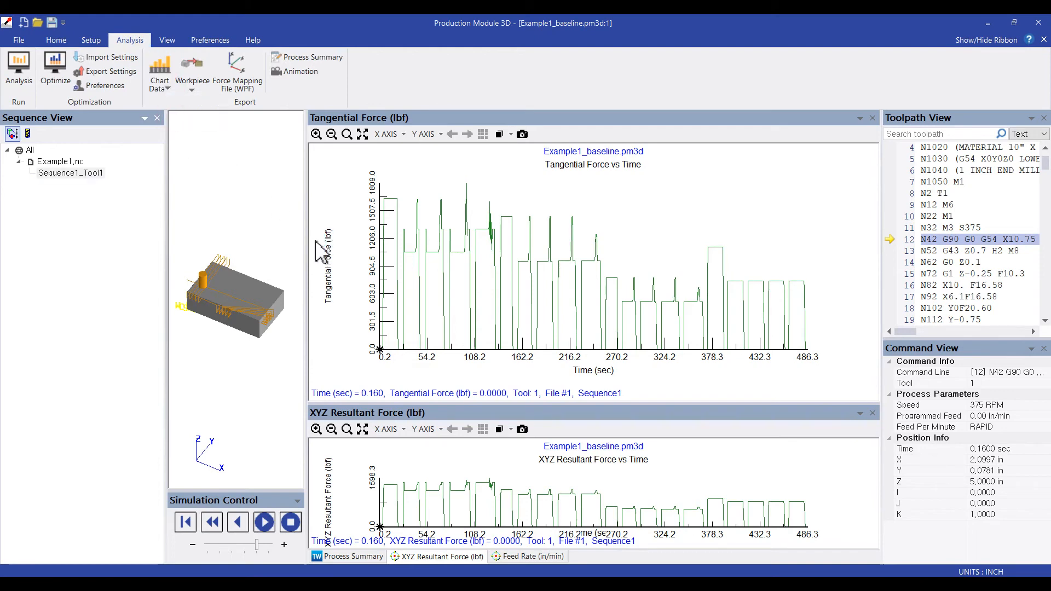
text(r)
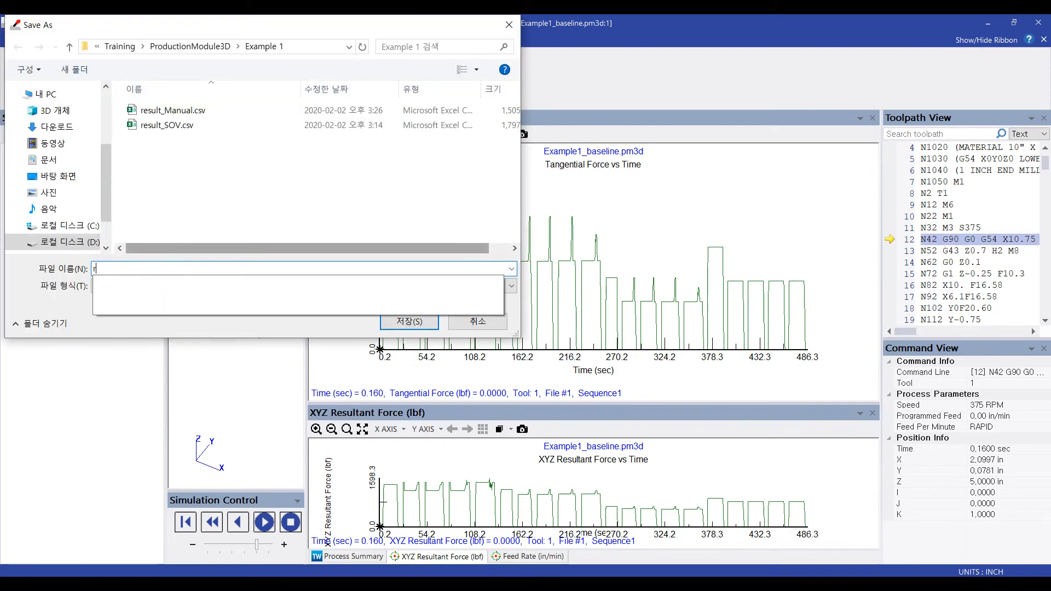
text(esult_baseline)
key(Return)
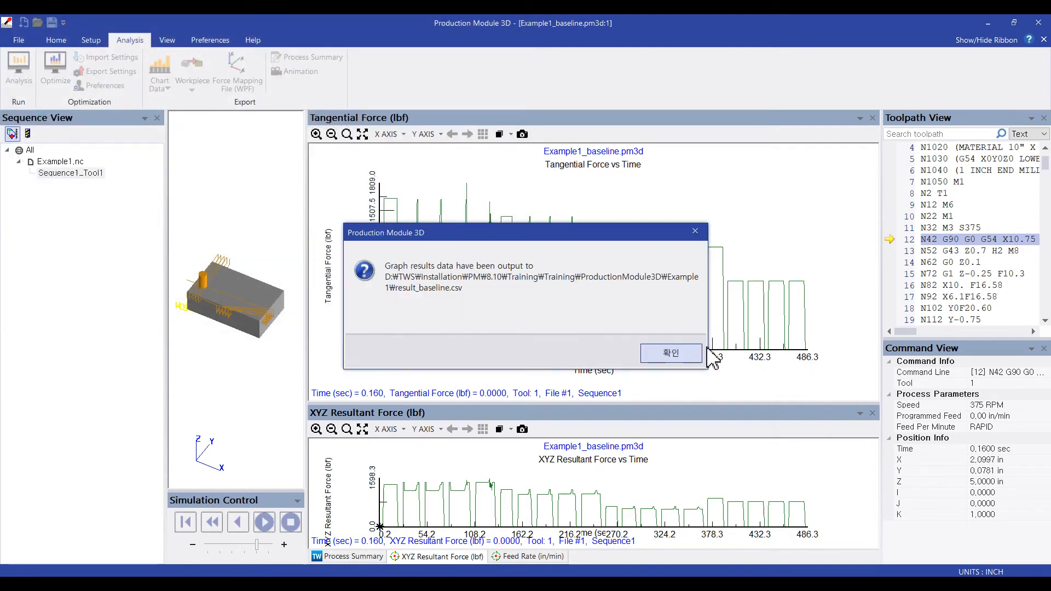
click(694, 353)
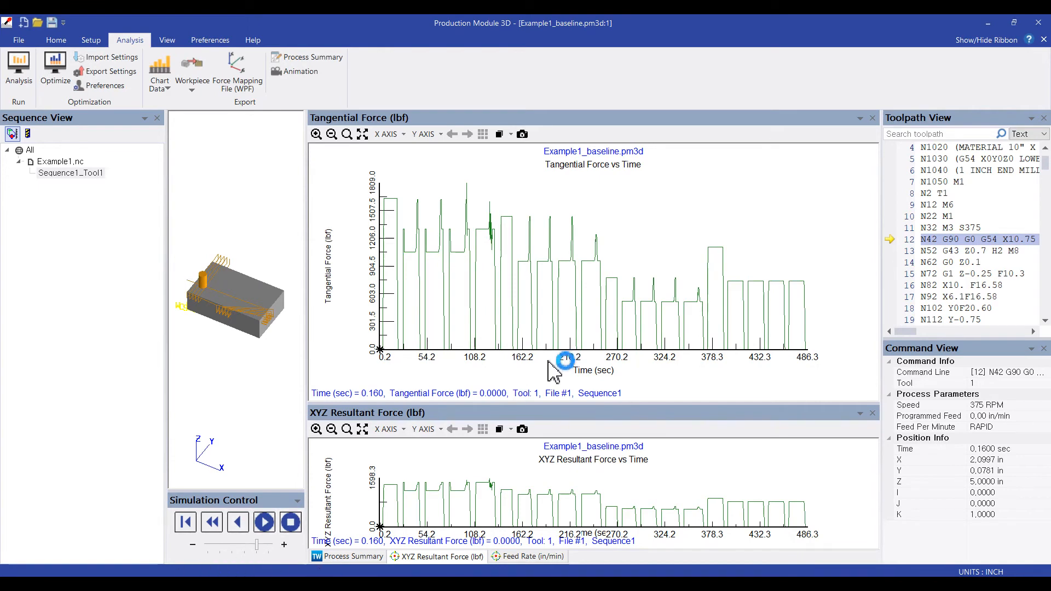
- Start Excel with a blank workbook and open result_baseline.csv, result_Manual.csv and result_SOV.csv from the Example 1 folder in it
click(333, 583)
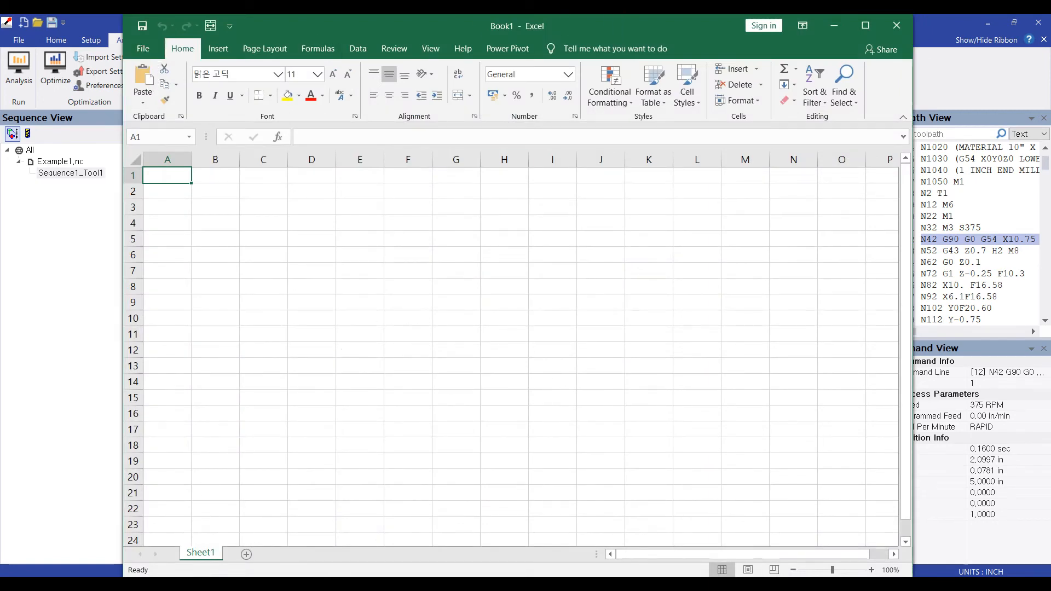
click(185, 584)
click(141, 549)
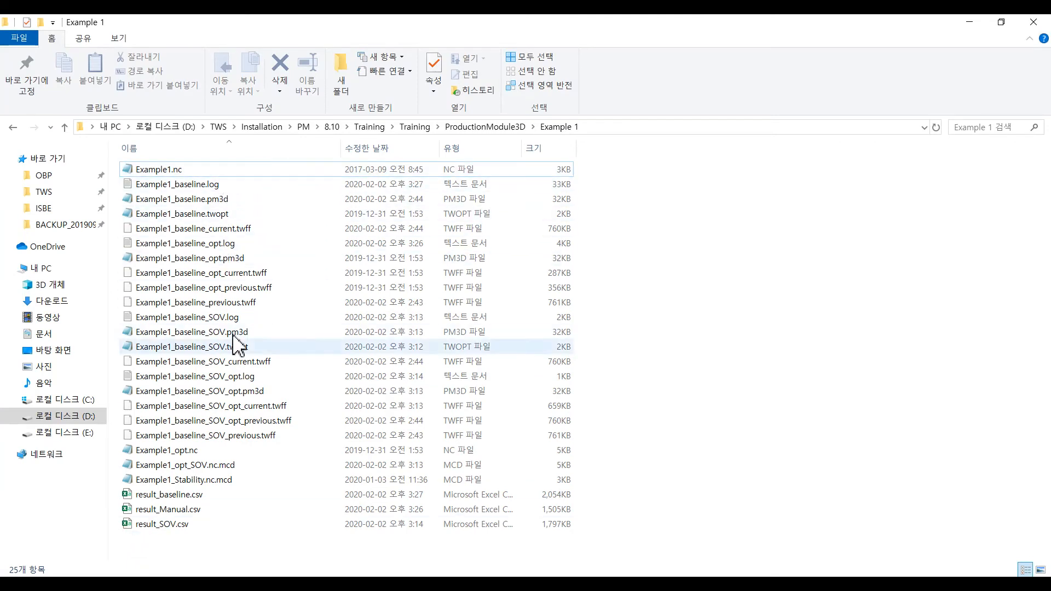
click(190, 499)
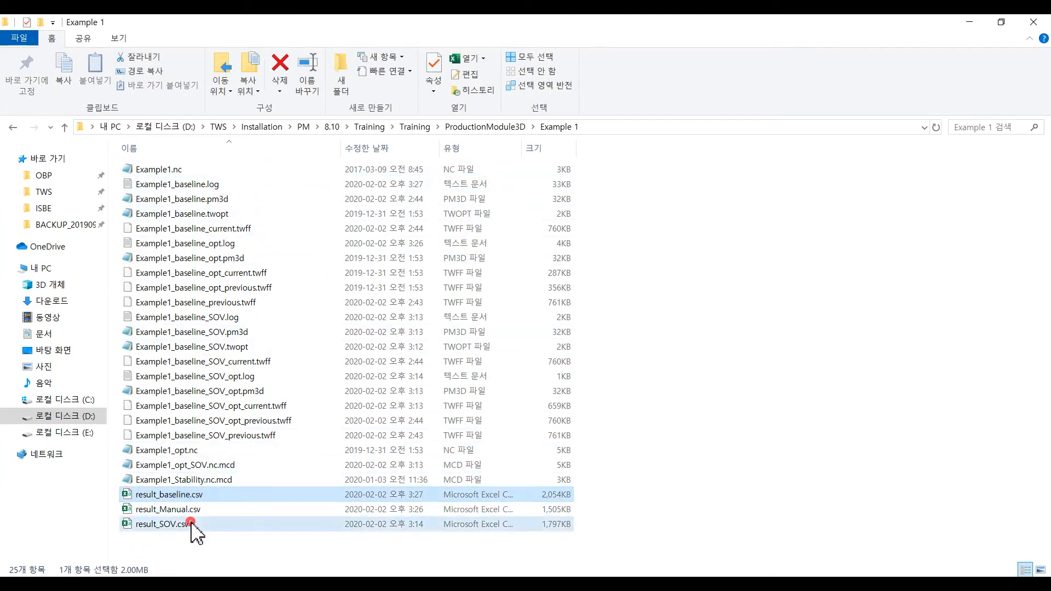
shift+click(194, 524)
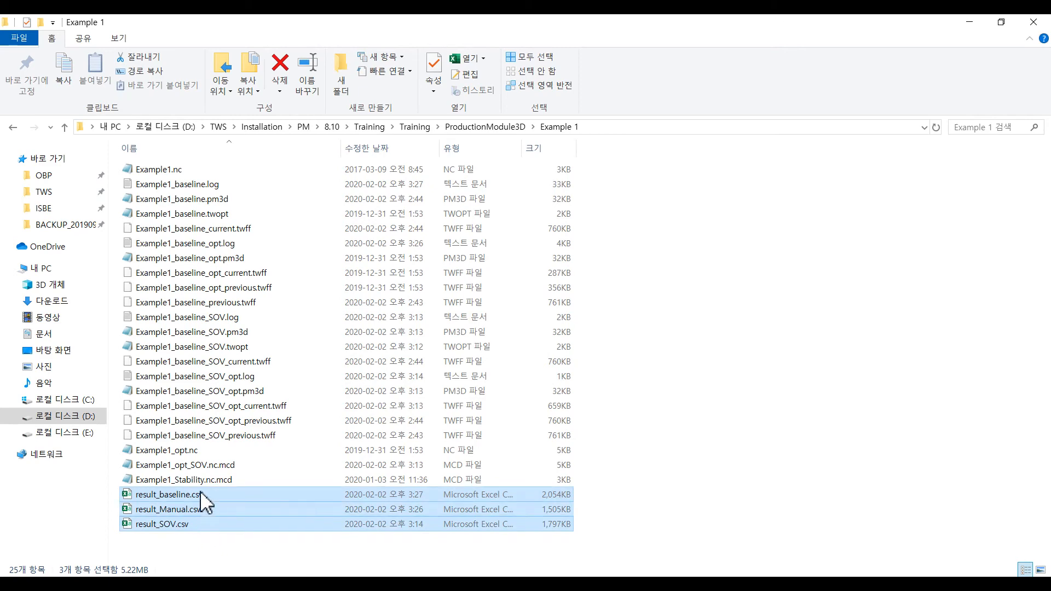
drag(171, 509, 364, 363)
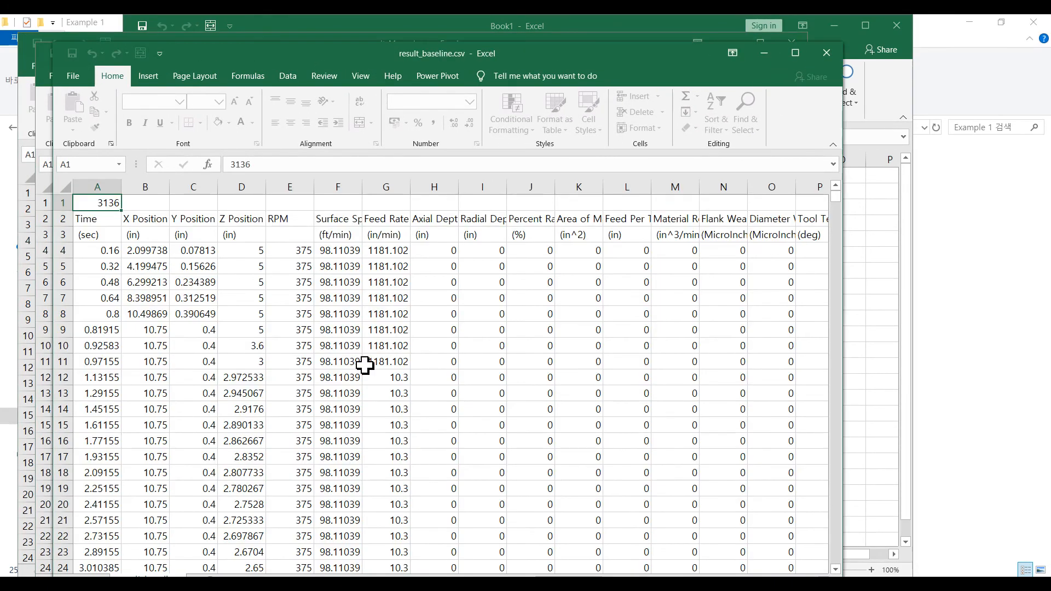
drag(247, 61, 331, 56)
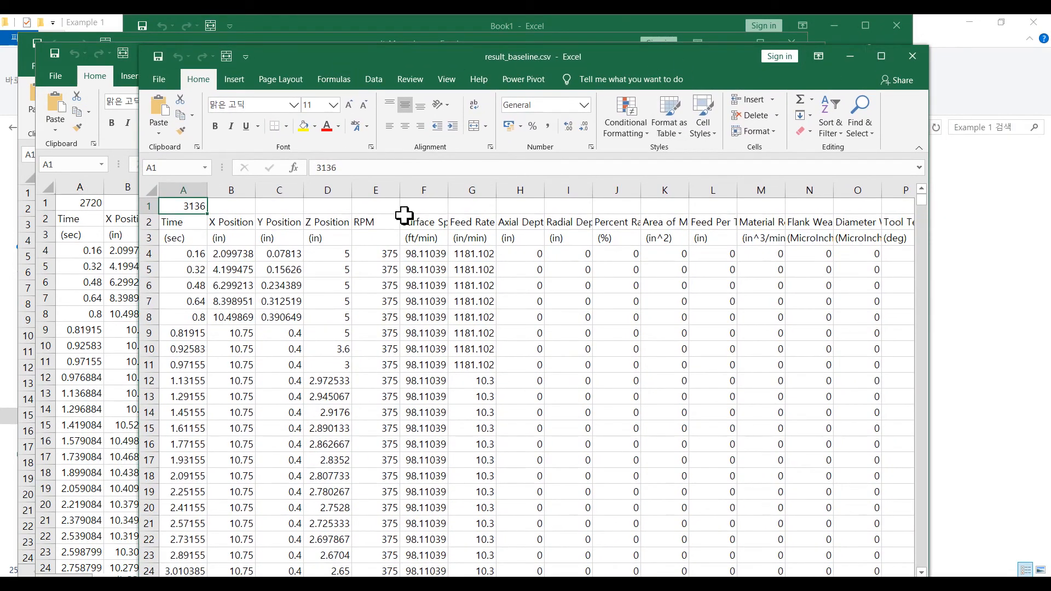
- Maximize result_baseline.csv, find the Peak Tangential Force data in column AM and widen that column to fit its heading
click(175, 189)
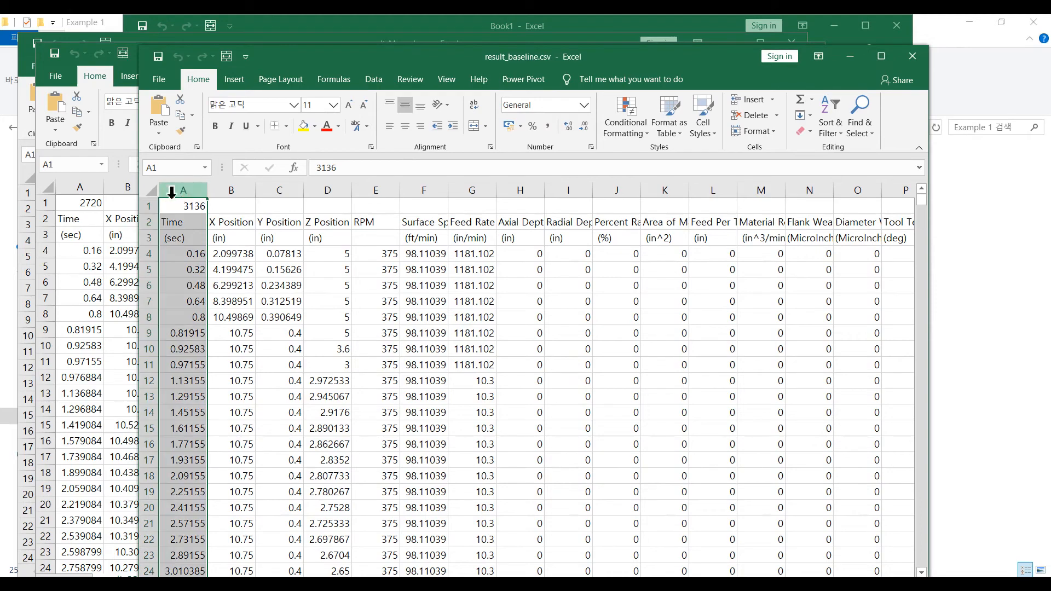
click(881, 56)
drag(737, 557, 825, 565)
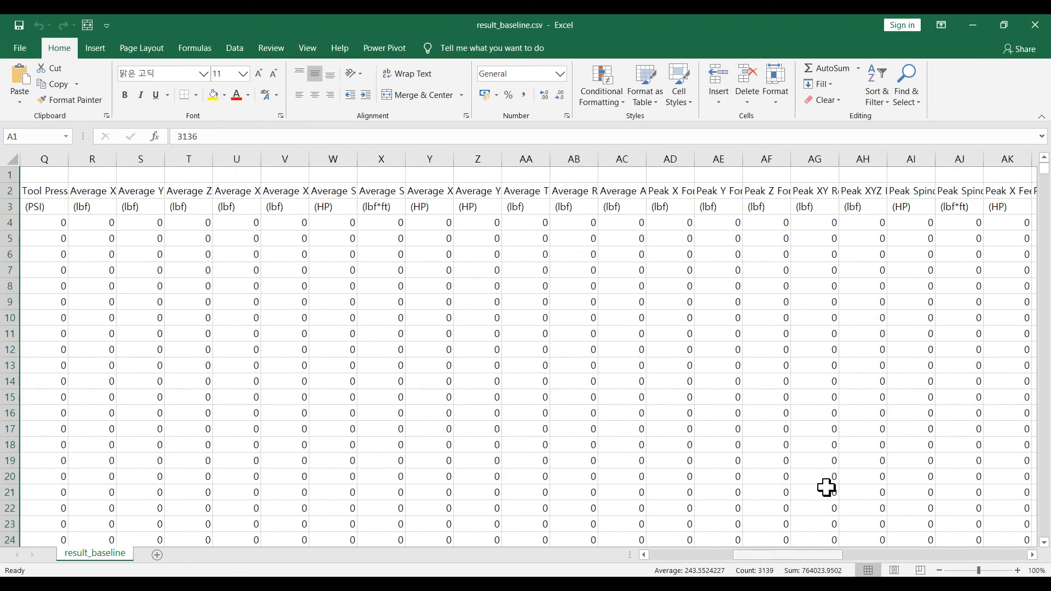
click(758, 191)
click(669, 194)
scroll(1010, 155, right, 2)
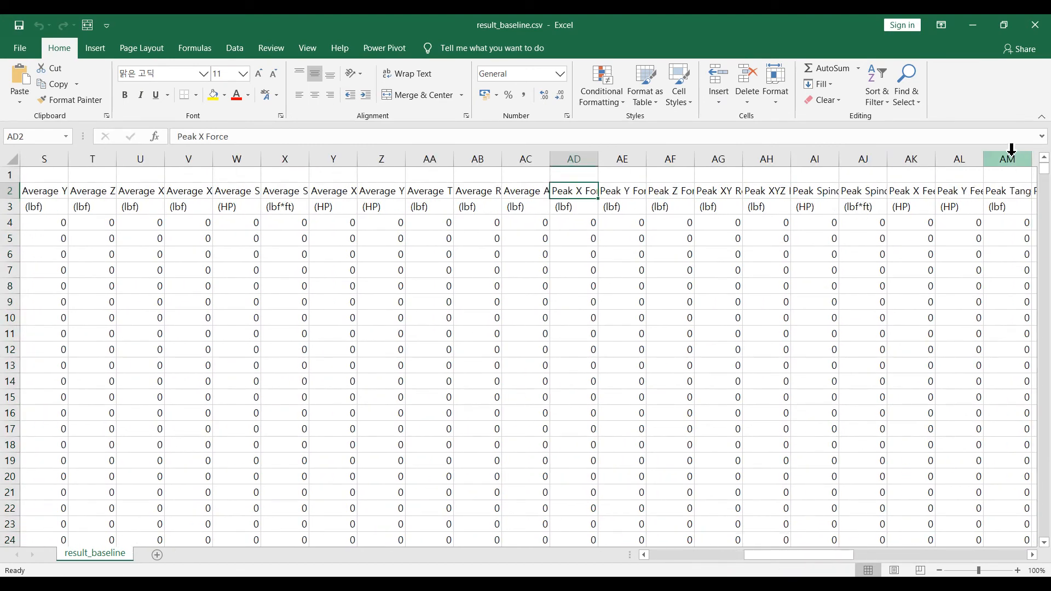
click(1010, 154)
drag(835, 554, 876, 564)
drag(599, 156, 677, 155)
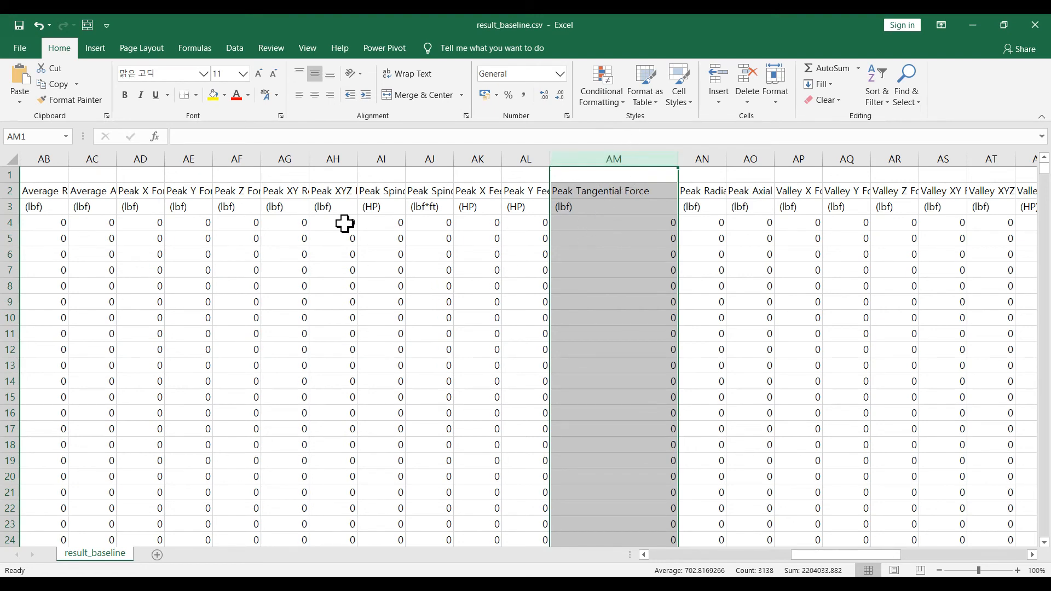
drag(864, 555, 708, 557)
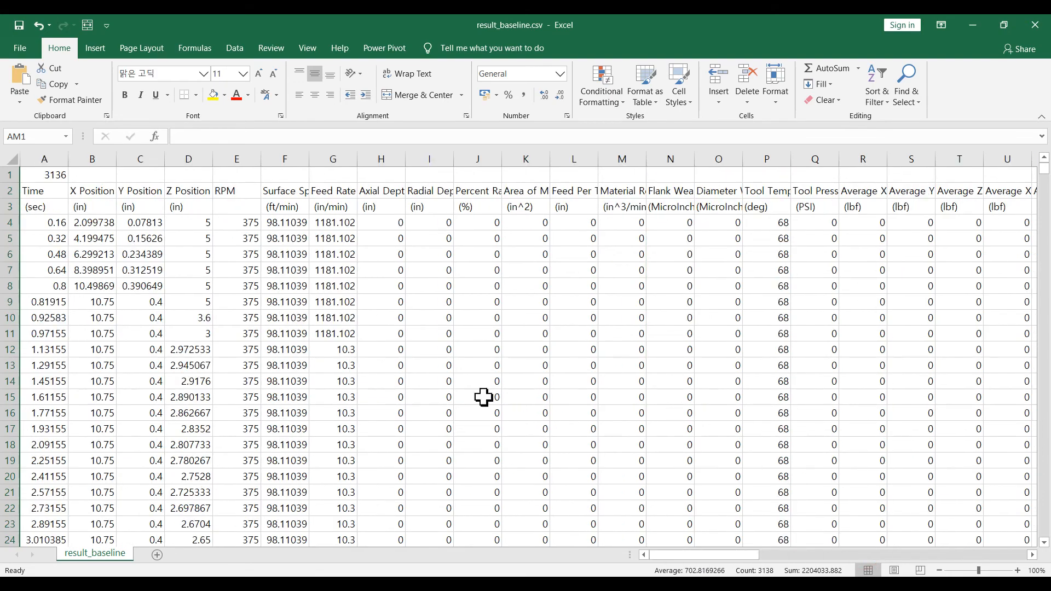
- Copy the Time column A from result_baseline.csv into column A of Book1
click(46, 156)
key(ctrl+c)
key(alt+Tab)
key(ctrl+v)
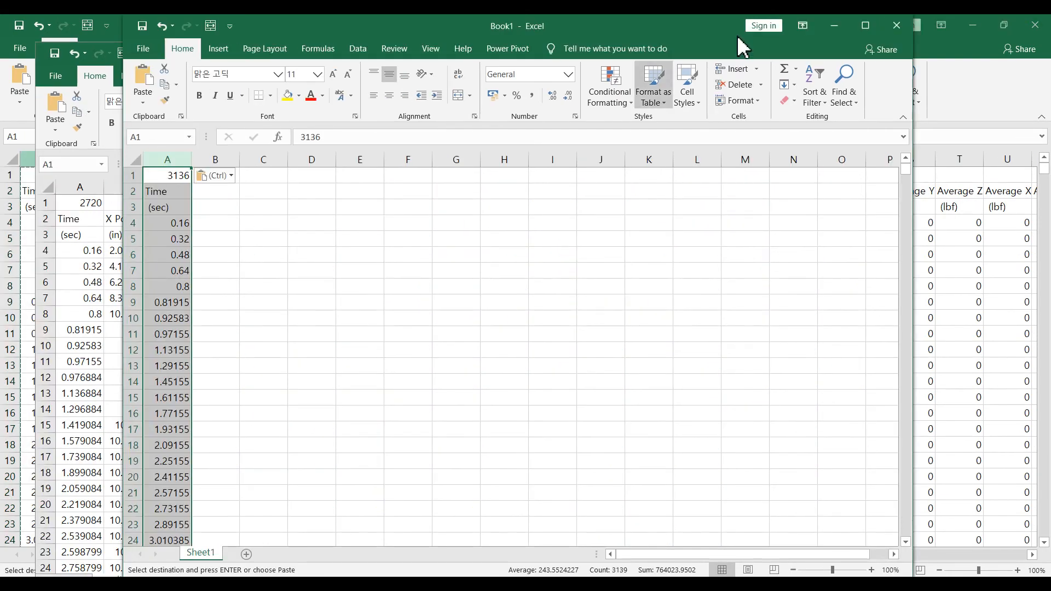
- Copy the Peak Tangential Force column AM from result_baseline.csv into column B of Book1
click(834, 27)
drag(709, 555, 864, 555)
click(566, 158)
key(ctrl+c)
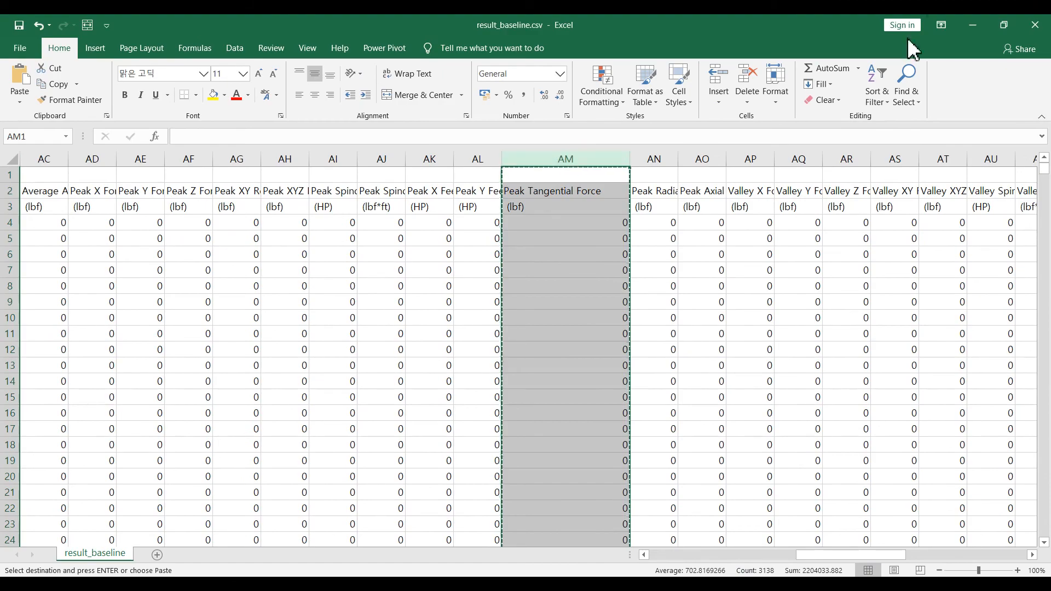
click(972, 25)
key(alt+Tab)
click(255, 160)
key(ctrl+v)
- Close result_baseline.csv and enter the label Baseline in cell B1 of Book1
click(439, 213)
click(323, 584)
click(500, 553)
click(1034, 25)
click(531, 348)
click(219, 175)
text(Baseline)
key(Return)
- Copy the Time column A from result_Manual.csv into column D of Book1
click(99, 219)
click(747, 53)
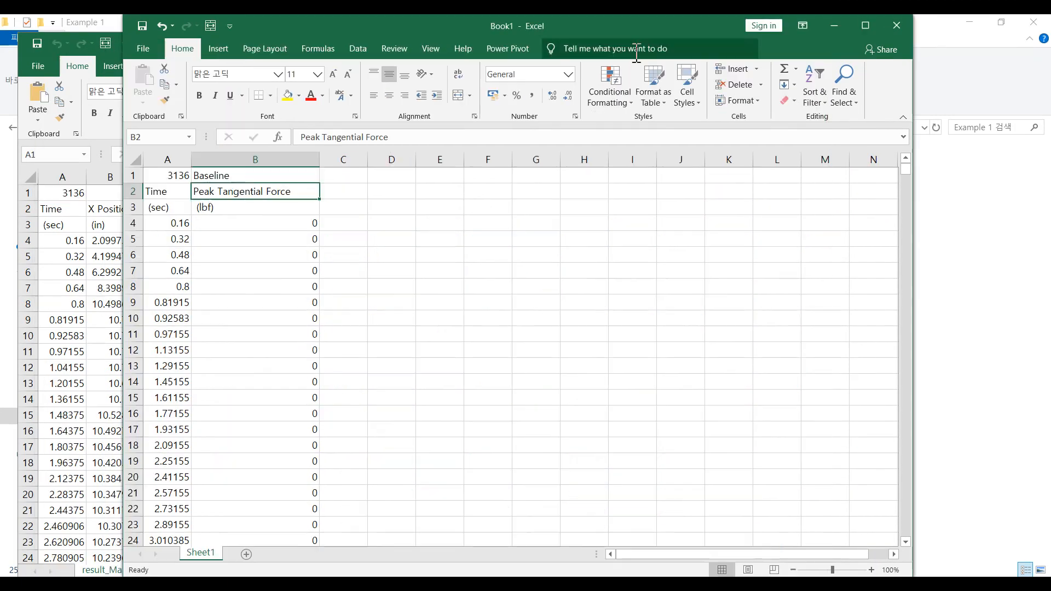
click(61, 177)
key(ctrl+c)
click(115, 272)
click(62, 176)
click(391, 160)
key(ctrl+v)
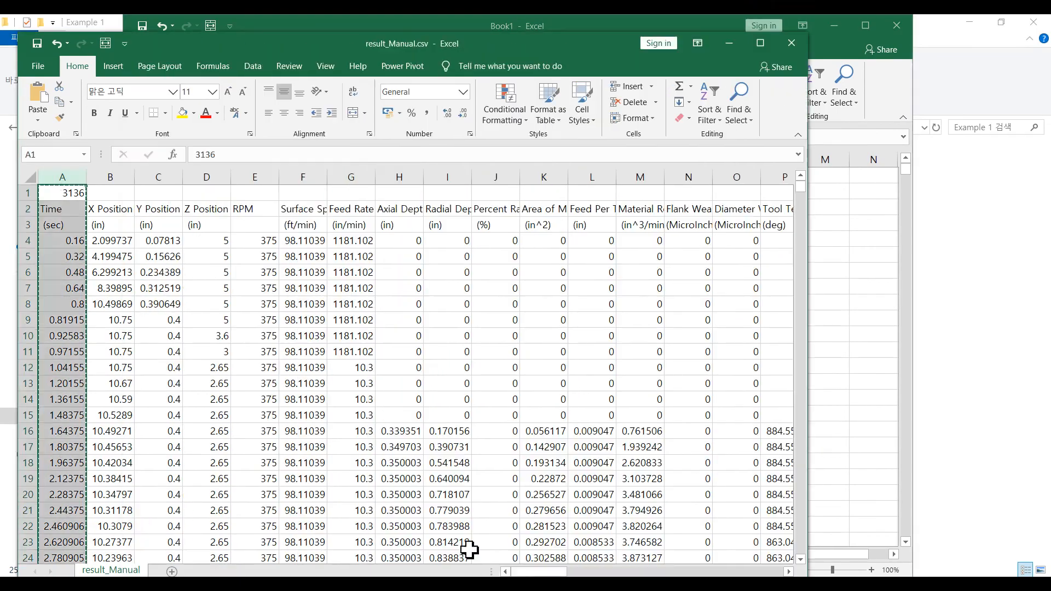
- Copy the Peak Tangential Force column from result_Manual.csv into column E of Book1
drag(539, 571, 707, 572)
click(303, 176)
key(ctrl+c)
click(440, 160)
key(ctrl+v)
- Close result_Manual.csv and enter the label Manual opt in cell E1 of Book1
click(538, 318)
click(792, 45)
click(461, 177)
text(Manual)
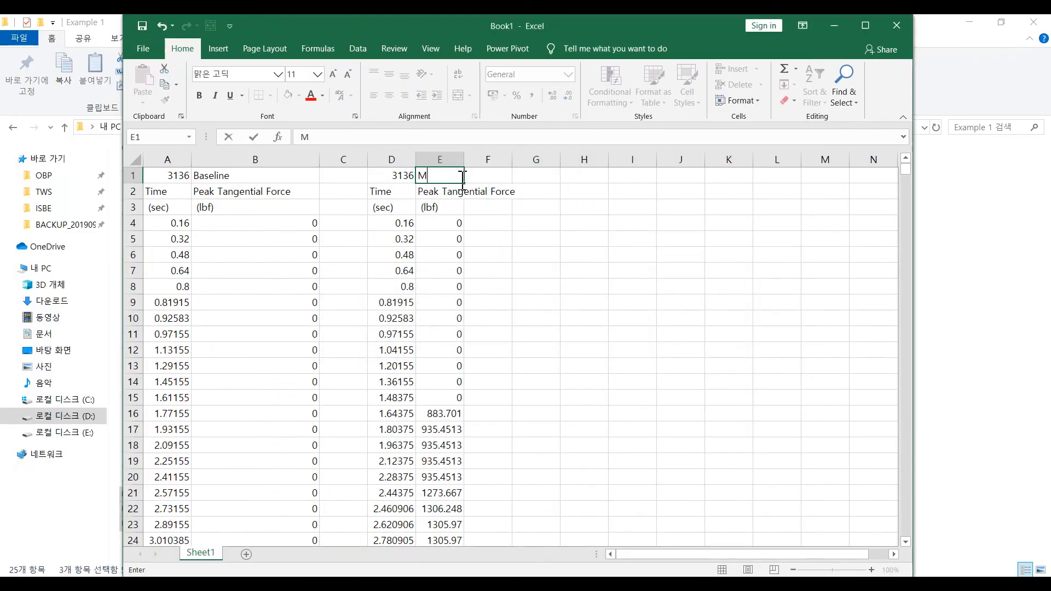
key(Return)
- Copy the Time column A from result_SOV.csv into column G of Book1
click(322, 584)
click(80, 187)
key(ctrl+c)
click(536, 160)
key(ctrl+v)
- Copy the Peak Tangential Force column from result_SOV.csv into column H of Book1 and label it SOV opt in H1
double_click(586, 54)
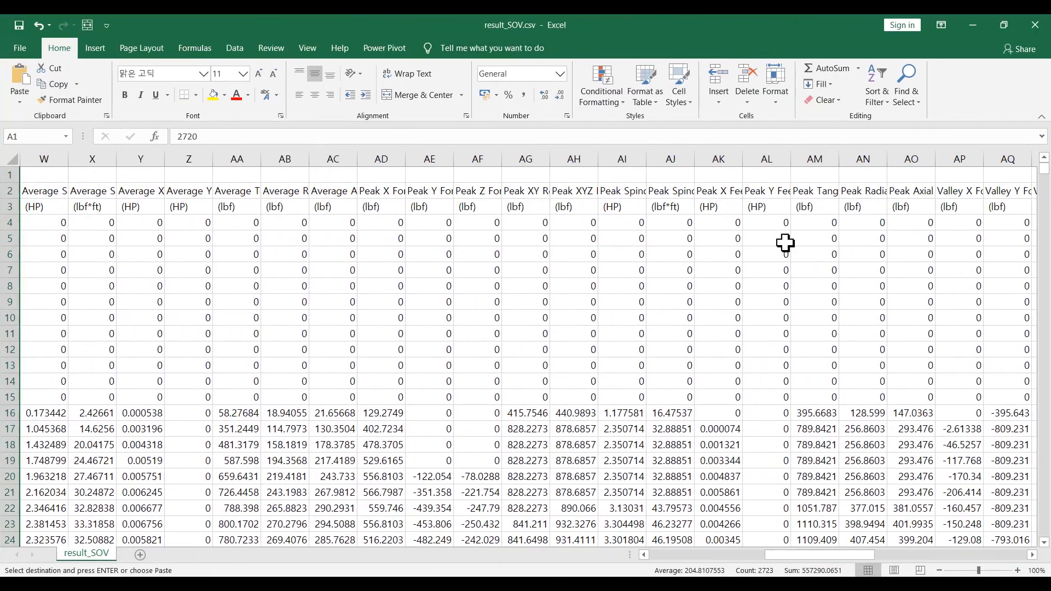
click(809, 160)
key(ctrl+c)
click(583, 160)
key(ctrl+v)
click(587, 174)
text(SOV opt)
key(Return)
- Clear the numbers in row 1 above the Time columns
click(168, 175)
key(Delete)
click(391, 175)
- Merge and center the Baseline, Manual opt and SOV opt labels across A1:B1, D1:E1 and G1:H1
drag(168, 176, 256, 176)
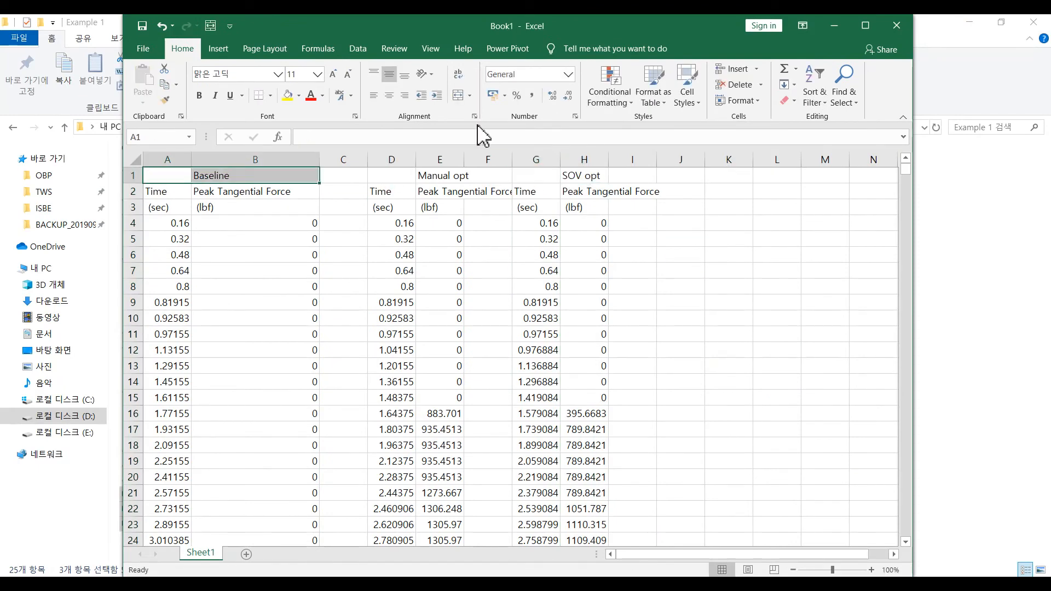
click(460, 97)
drag(392, 176, 439, 176)
click(463, 98)
drag(536, 175, 584, 176)
click(460, 96)
- Maximize Book1 and fit the widths of the data columns A to H to their contents
click(680, 270)
double_click(383, 25)
drag(175, 158, 313, 158)
double_click(197, 158)
click(754, 254)
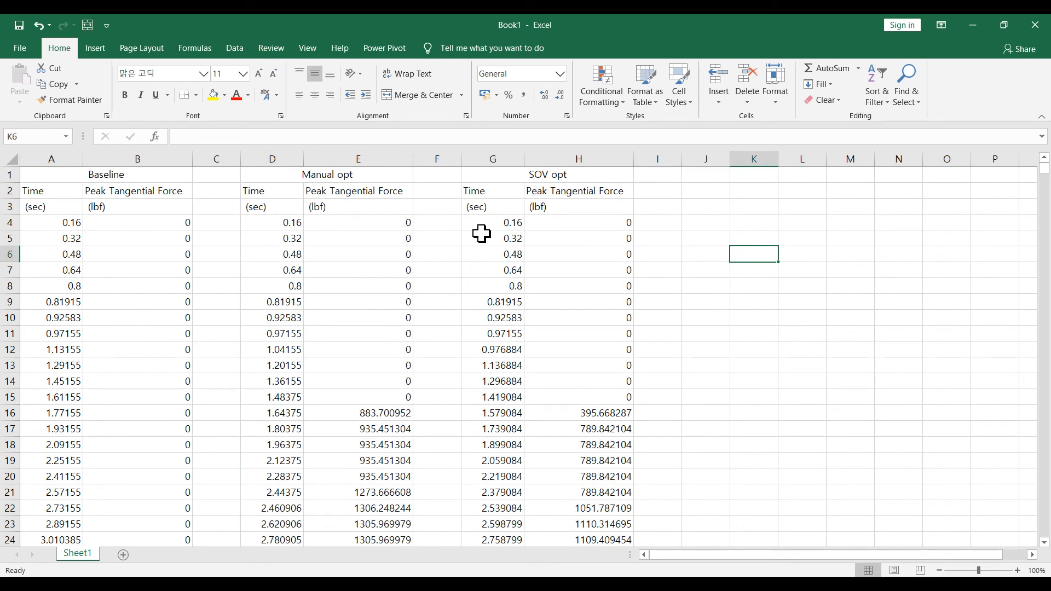
- Insert an empty Scatter with Smooth Lines chart and place it beside the data, starting near column J
drag(63, 159, 137, 159)
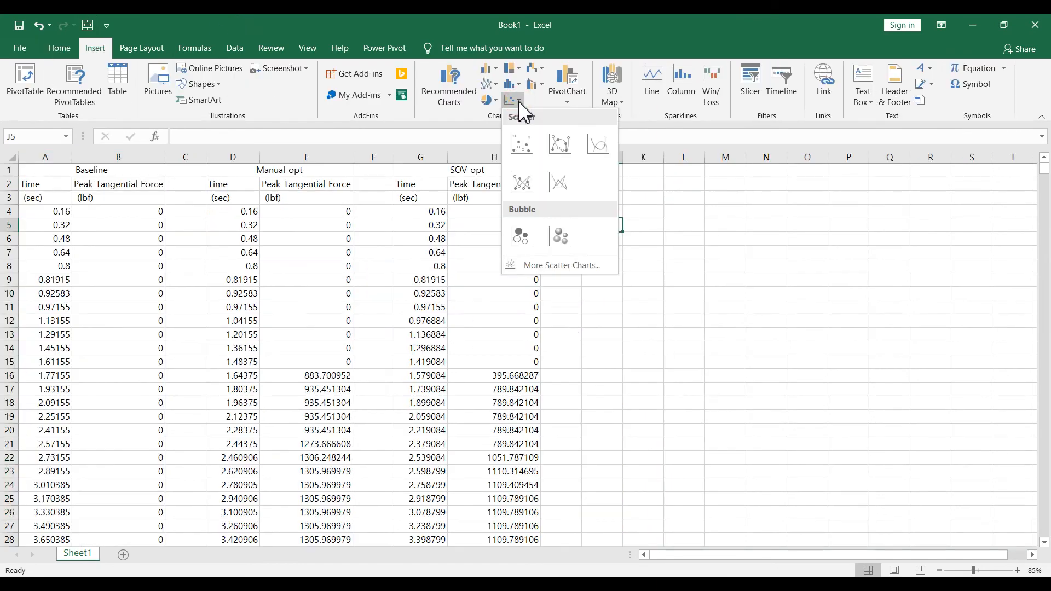
click(611, 147)
drag(582, 303, 768, 212)
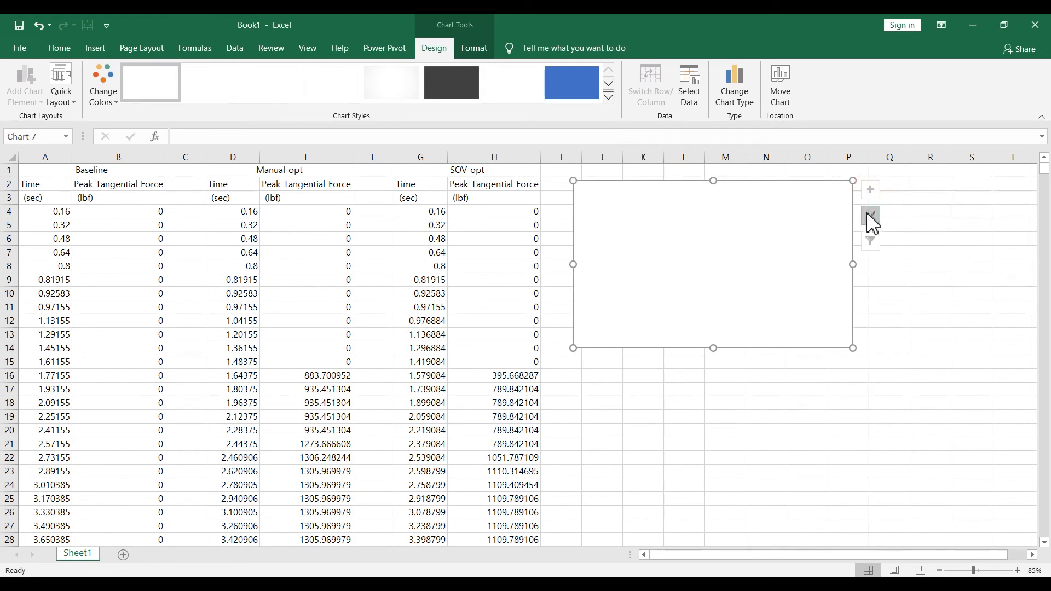
- Add a chart series named from cell A1 (Baseline), with A4:A3139 as its X values
right_click(808, 212)
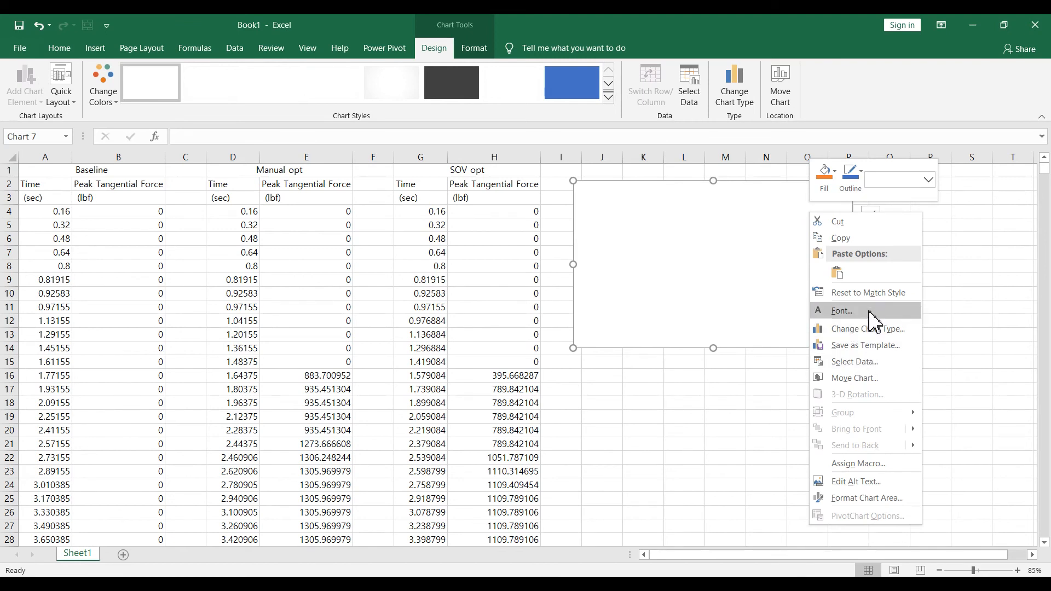
click(876, 363)
click(614, 364)
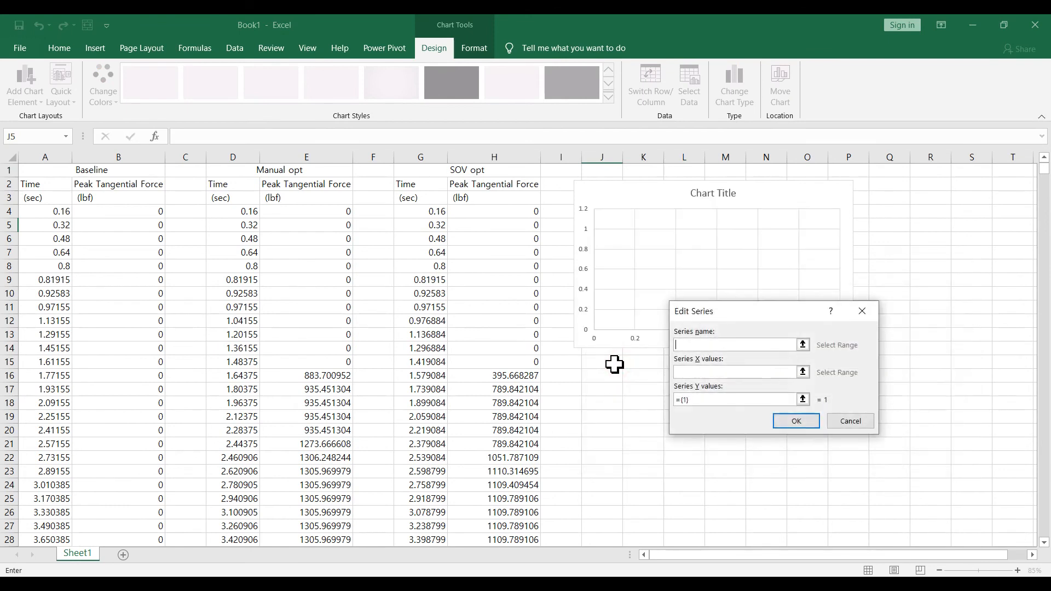
click(103, 174)
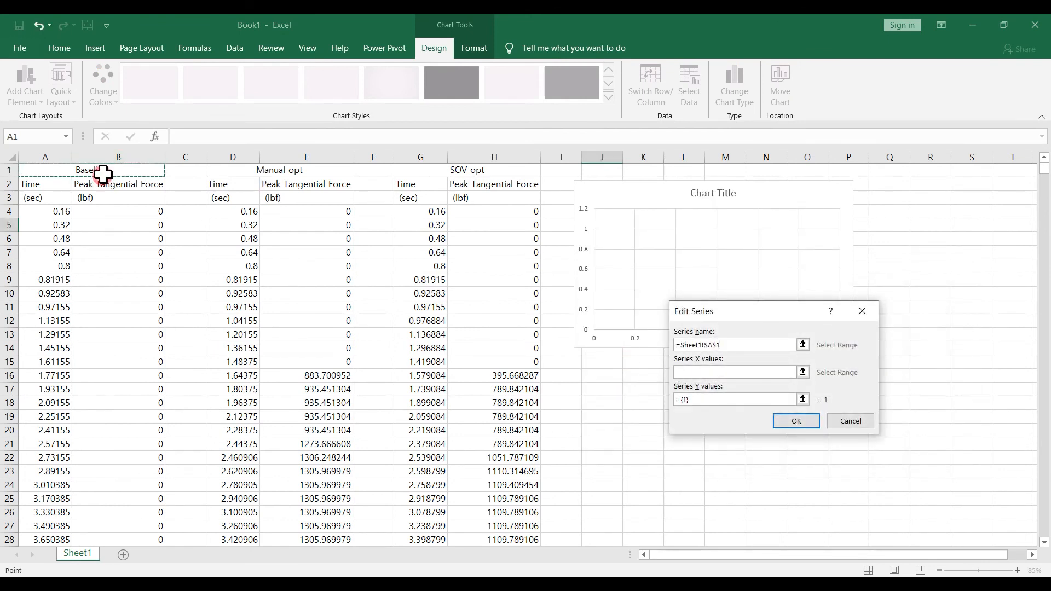
click(713, 372)
click(49, 211)
key(ctrl+shift+Down)
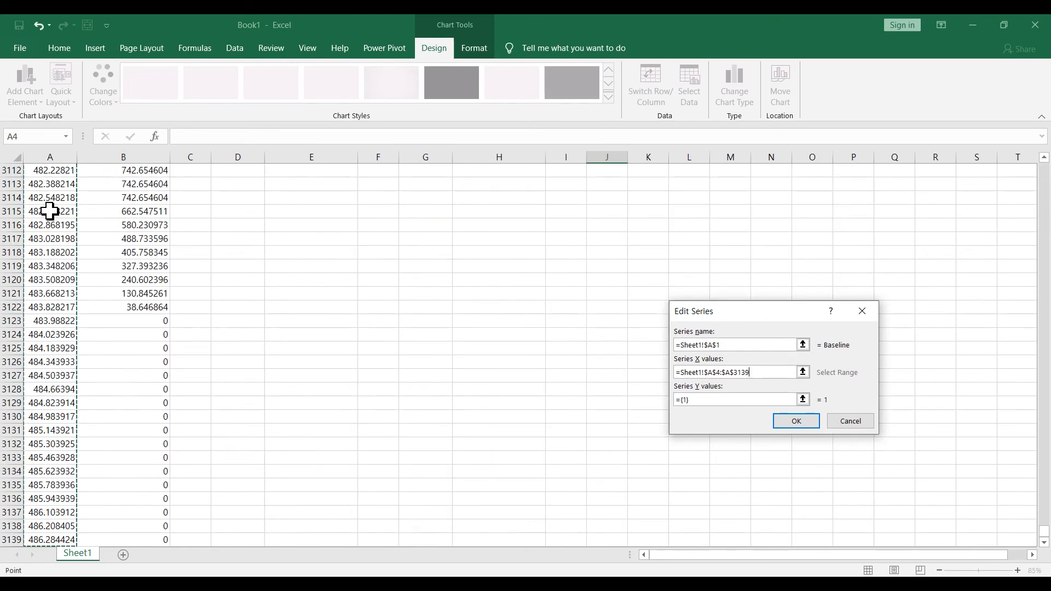
- Set the Baseline series' Y values to B4:B3139 and accept the series
click(709, 400)
key(BackSpace)
click(130, 421)
key(ctrl+Up)
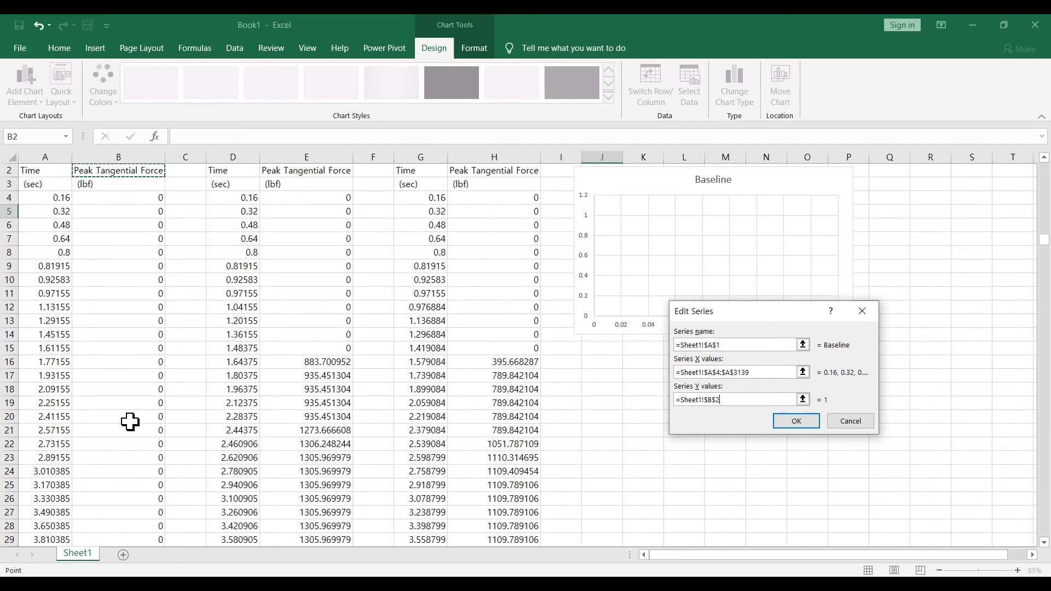
key(ctrl+shift+Down)
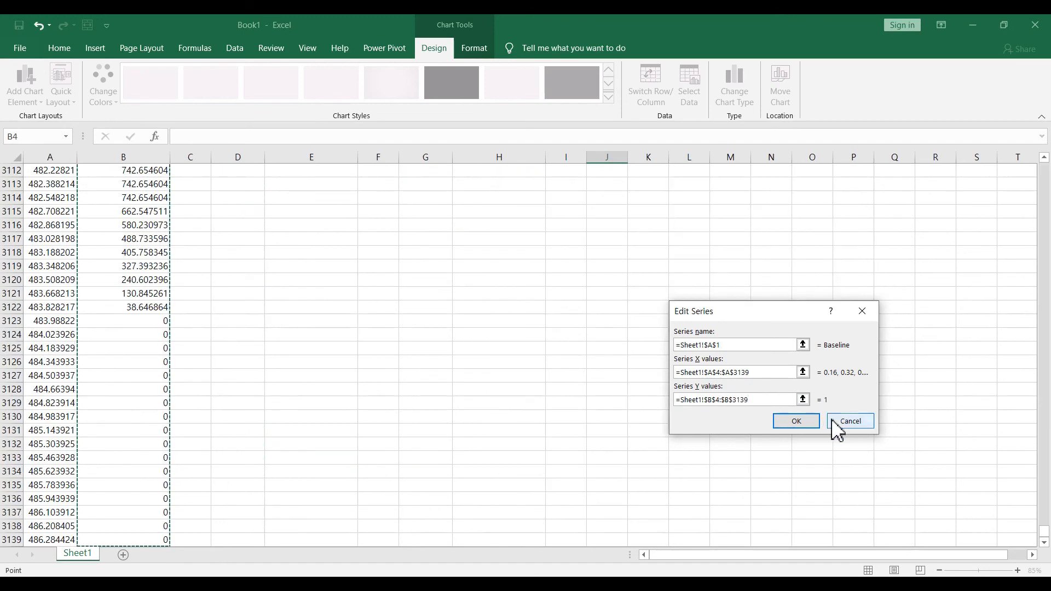
click(813, 425)
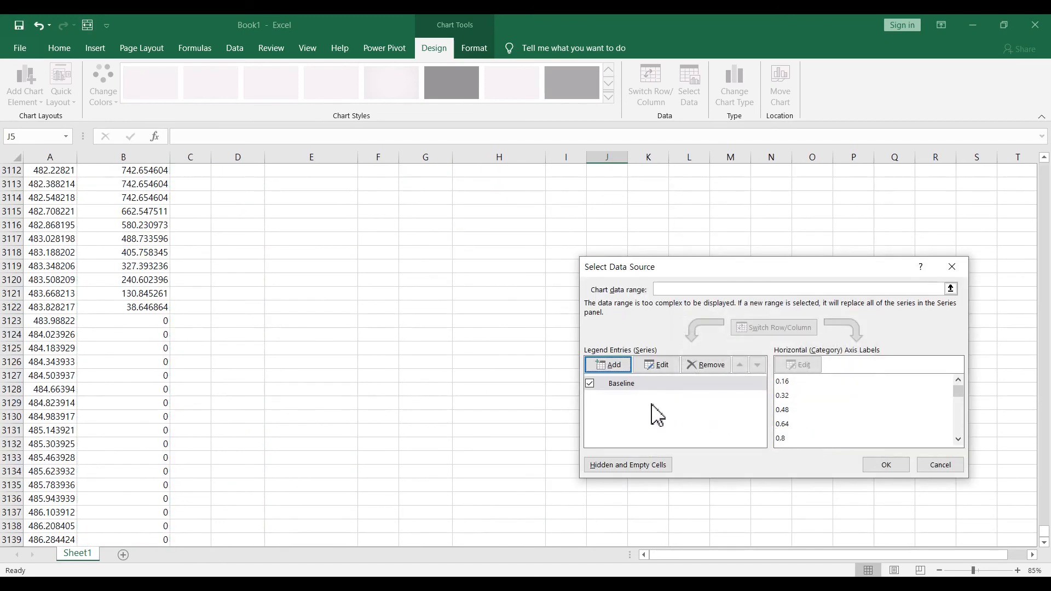
- Add a second series named from cell D1 (Manual opt), with the Time values from D4 down as X values
click(611, 366)
click(237, 301)
key(ctrl+Up)
key(ctrl+Up)
click(706, 373)
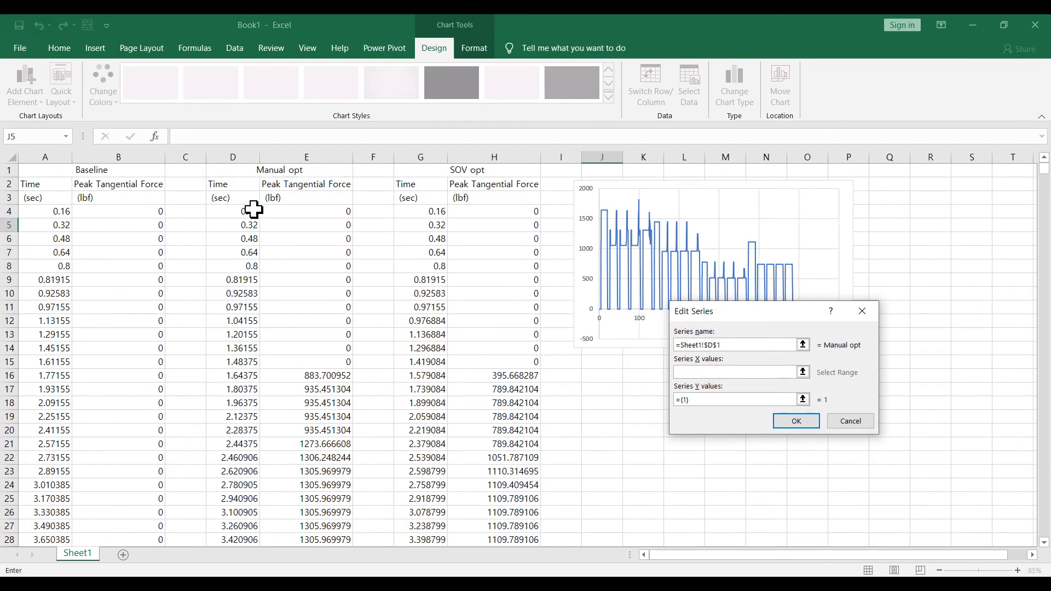
click(255, 212)
key(ctrl+shift+Down)
- Set the Manual opt series' Y values to the force data in column E from E4 down and accept it
click(704, 399)
click(306, 334)
key(ctrl+Up)
key(ctrl+shift+Down)
click(808, 425)
- Add a third series named from cell G1 (SOV opt), with G4:G2723 as its X values
click(612, 366)
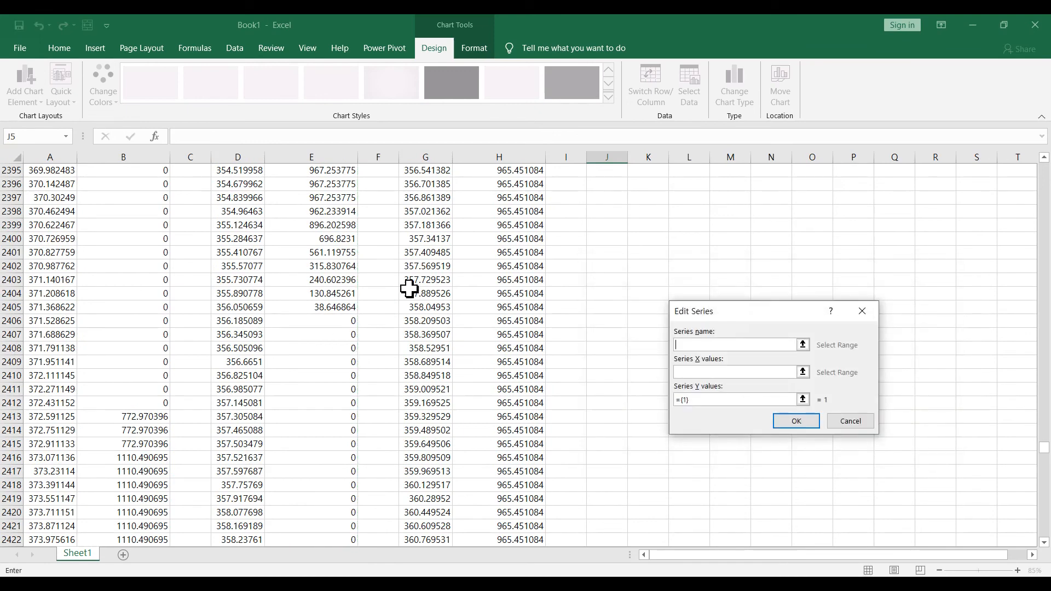
click(409, 296)
key(ctrl+Up)
key(Down)
key(Down)
key(Down)
key(ctrl+shift+Down)
key(ctrl+Up)
click(694, 374)
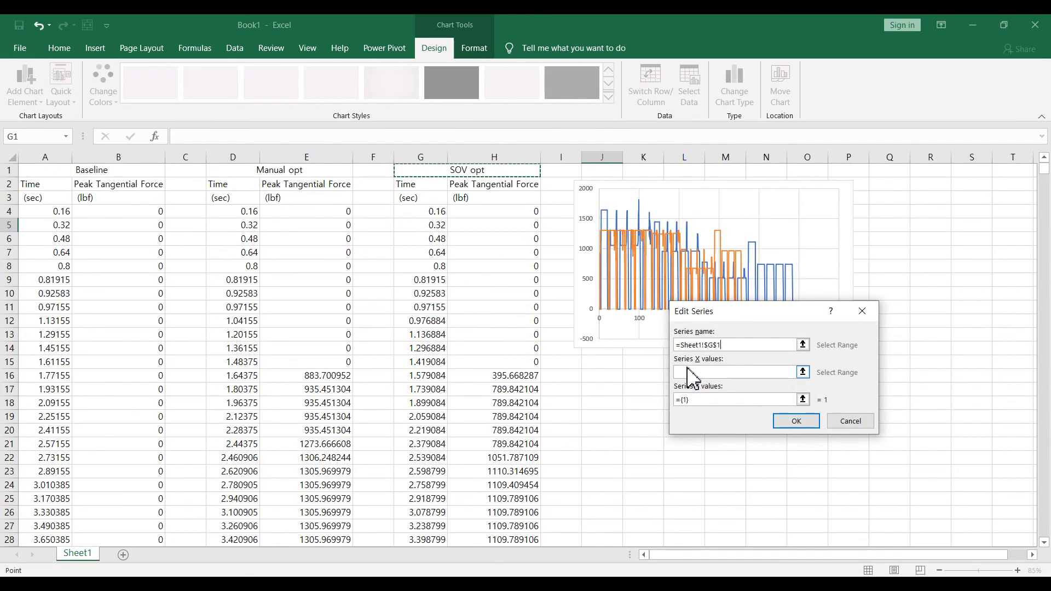
click(419, 215)
key(ctrl+shift+Down)
- Set the SOV opt series' Y values to the force data in column H from H4 down and accept the chart's data source
click(700, 401)
key(BackSpace)
key(BackSpace)
key(BackSpace)
key(BackSpace)
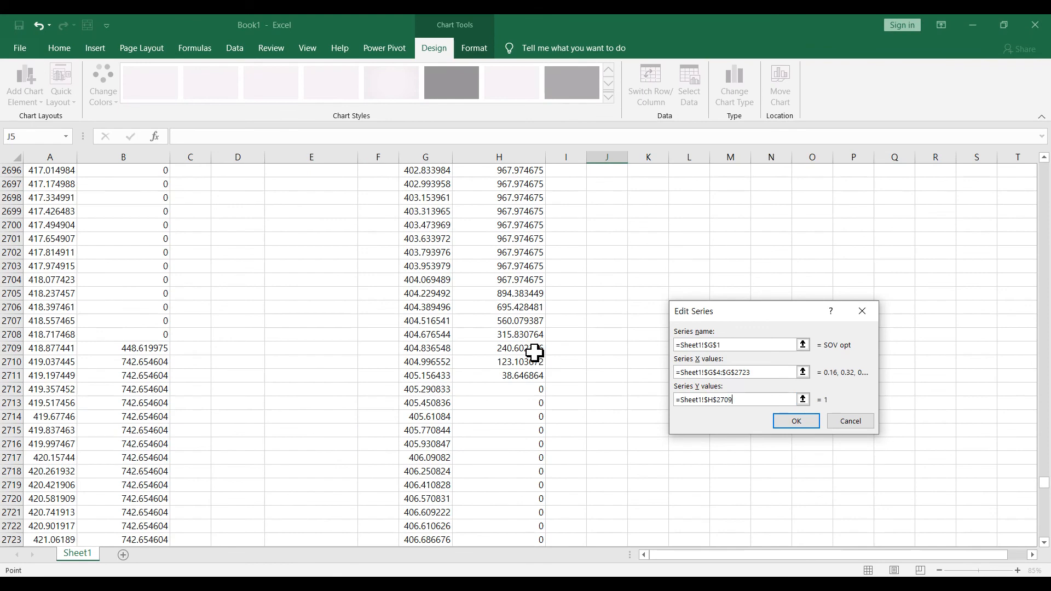
click(534, 353)
key(ctrl+Up)
key(Down)
key(Down)
key(Down)
key(ctrl+shift+Down)
click(796, 421)
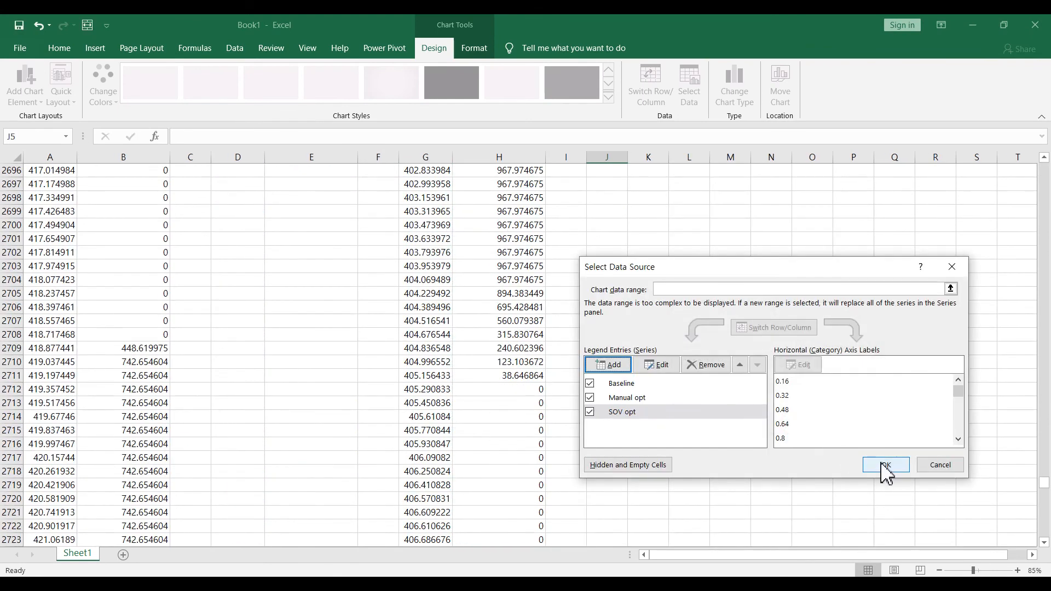
click(881, 464)
- Move the chart to column D below the headings, enlarge it to about column P, row 26, and compare the three force curves
click(694, 366)
key(ctrl+Up)
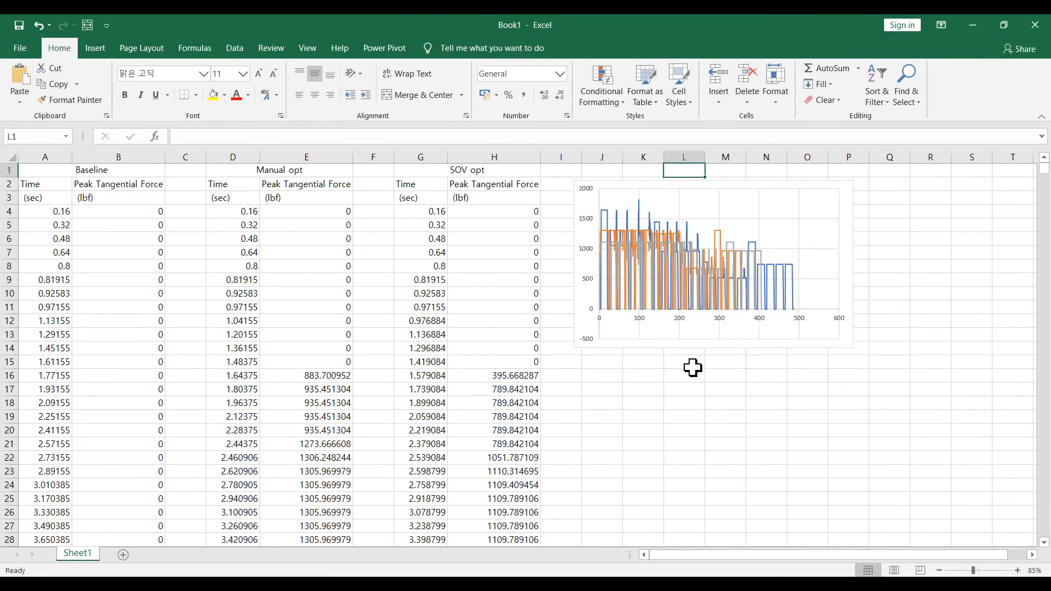
drag(595, 184, 231, 207)
drag(485, 370, 994, 521)
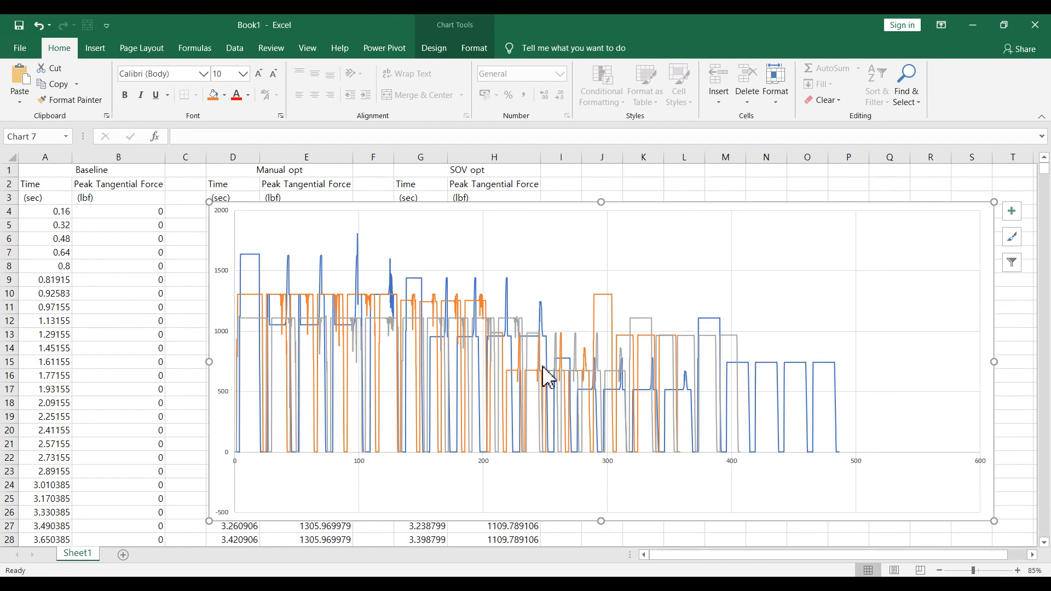
mouse_move(251, 296)
mouse_move(680, 417)
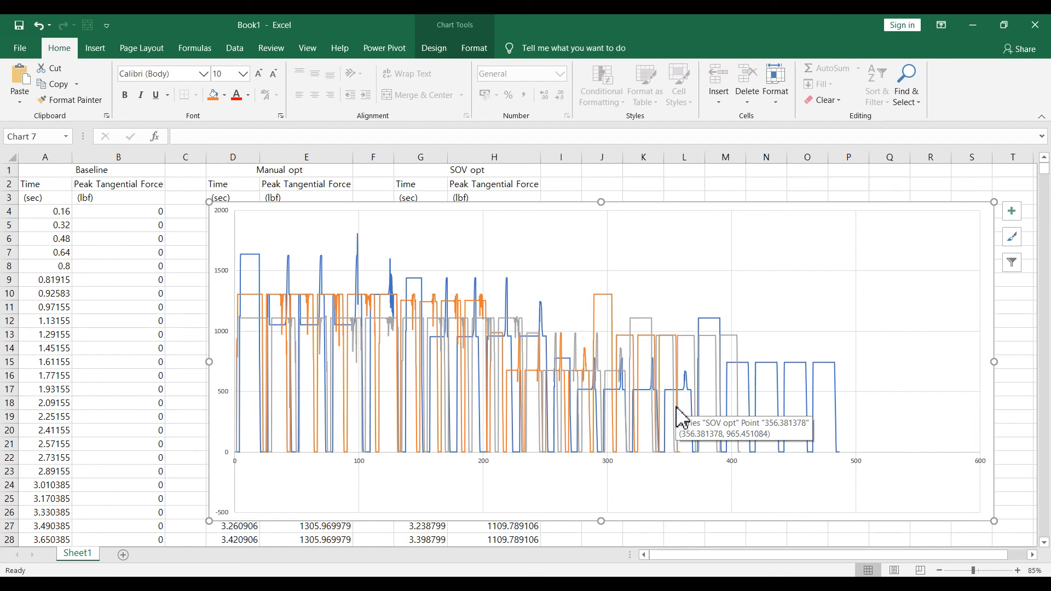